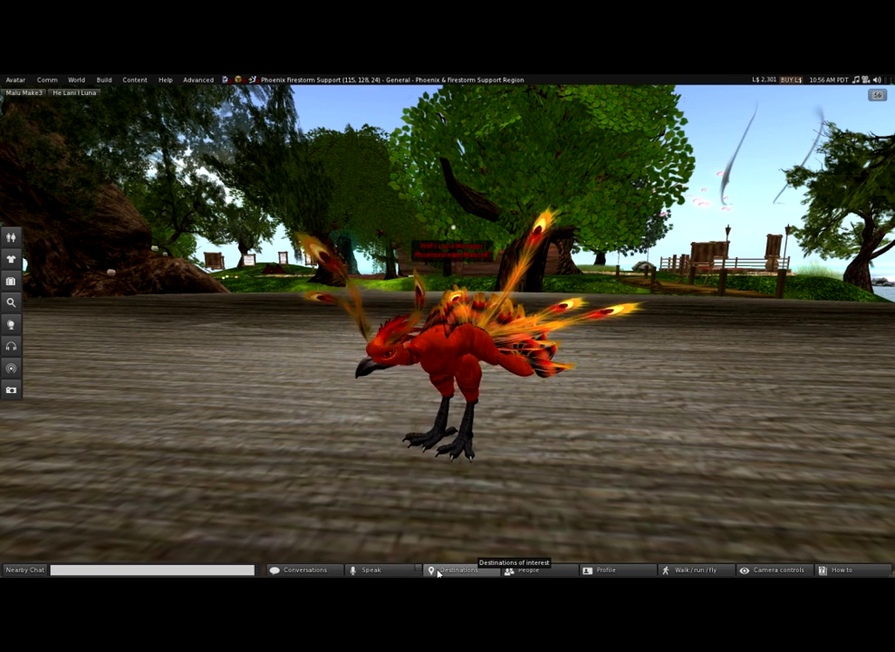
Try the Icons only and then the Labels only style for the bottom toolbar buttons.
{"action": "right_click", "coordinate": [441, 571]}
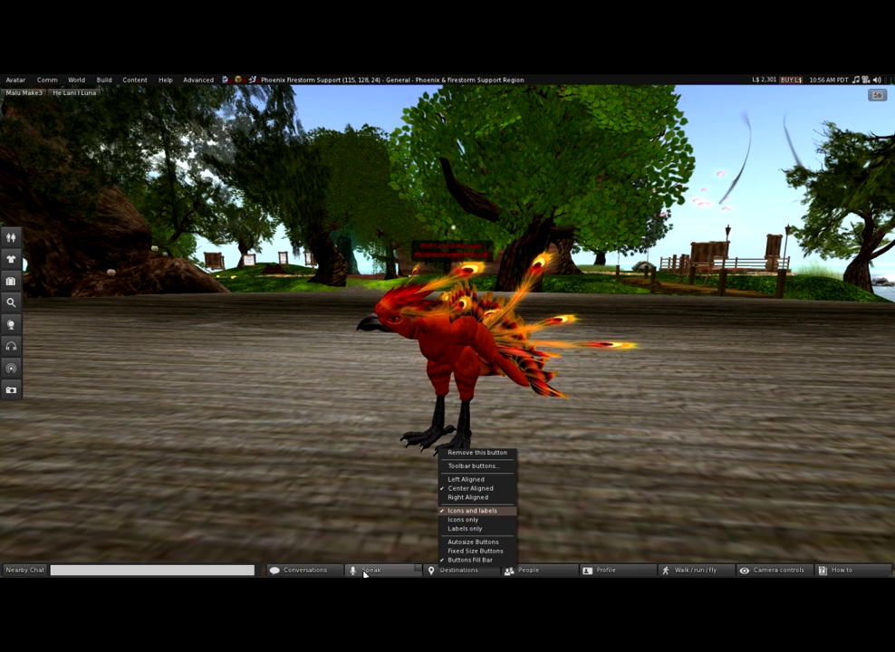
{"action": "left_click", "coordinate": [483, 521]}
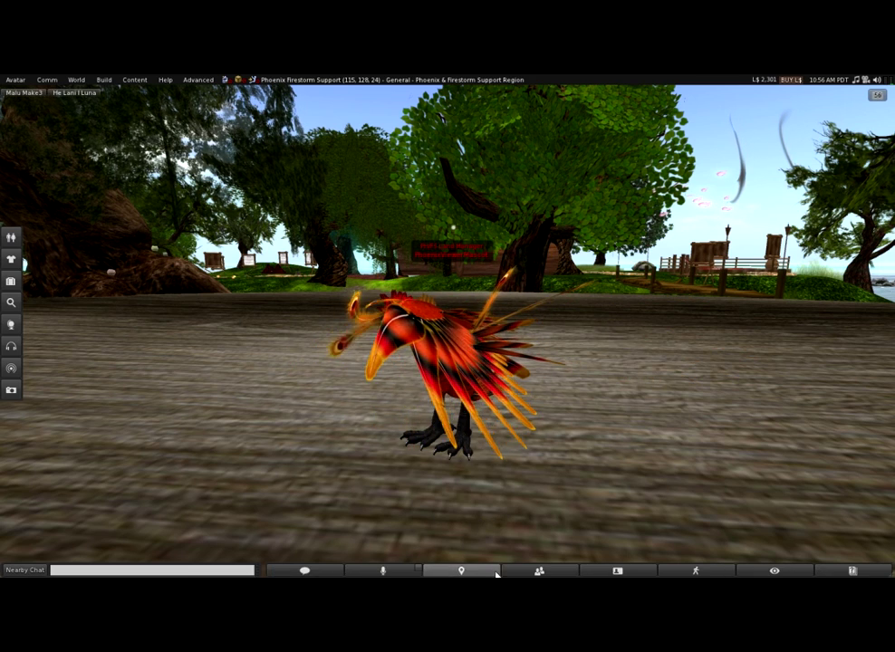
{"action": "right_click", "coordinate": [541, 568]}
{"action": "left_click", "coordinate": [555, 534]}
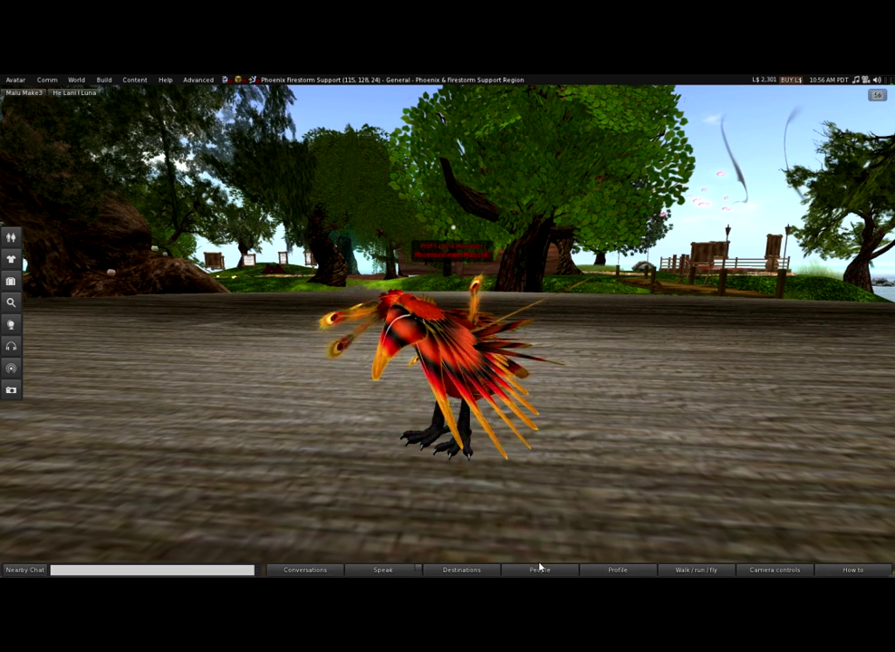
Switch the toolbar buttons from Fixed Size to Autosize, then back to Icons only.
{"action": "right_click", "coordinate": [531, 570]}
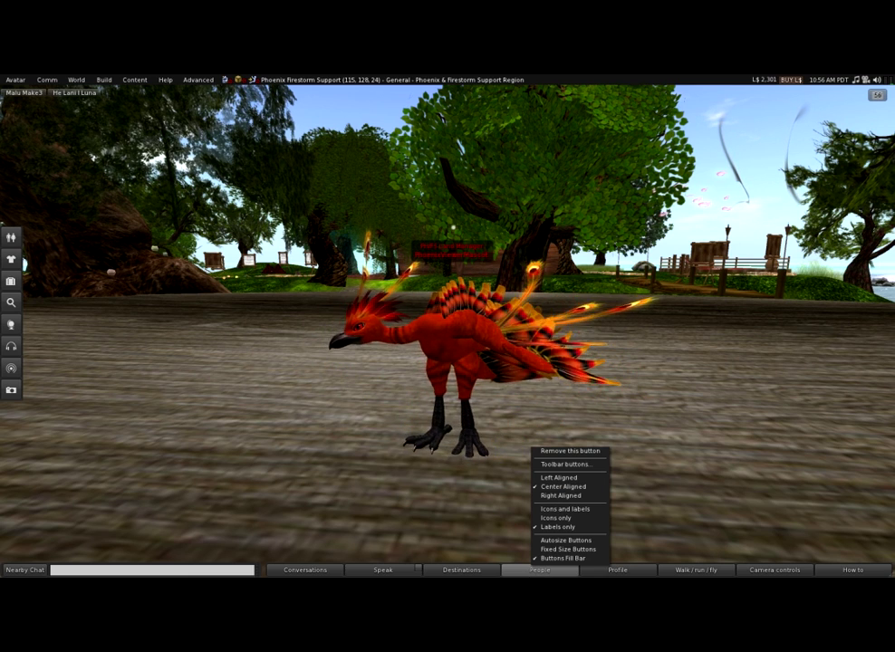
{"action": "left_click", "coordinate": [555, 550]}
{"action": "right_click", "coordinate": [539, 568]}
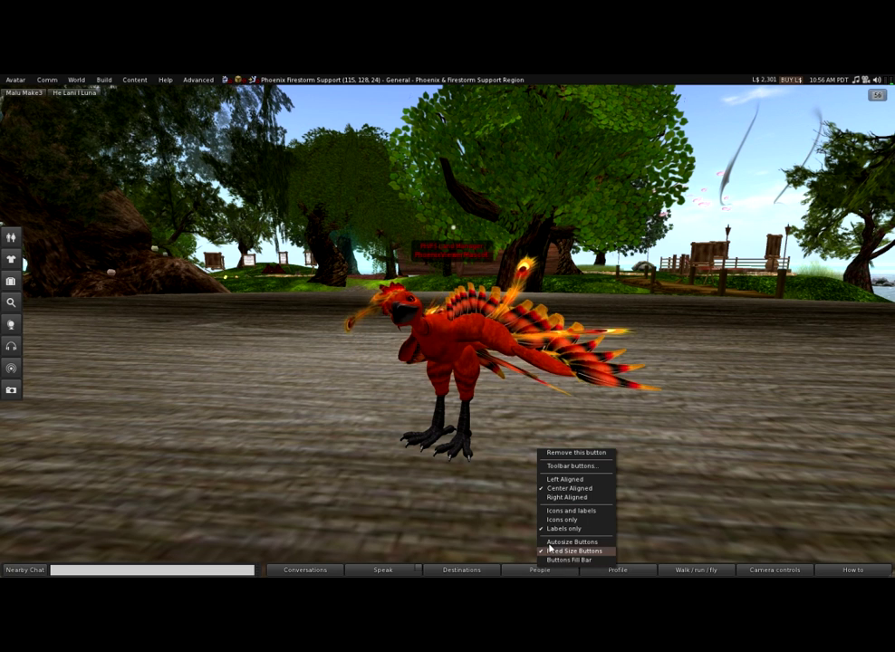
{"action": "left_click", "coordinate": [550, 542]}
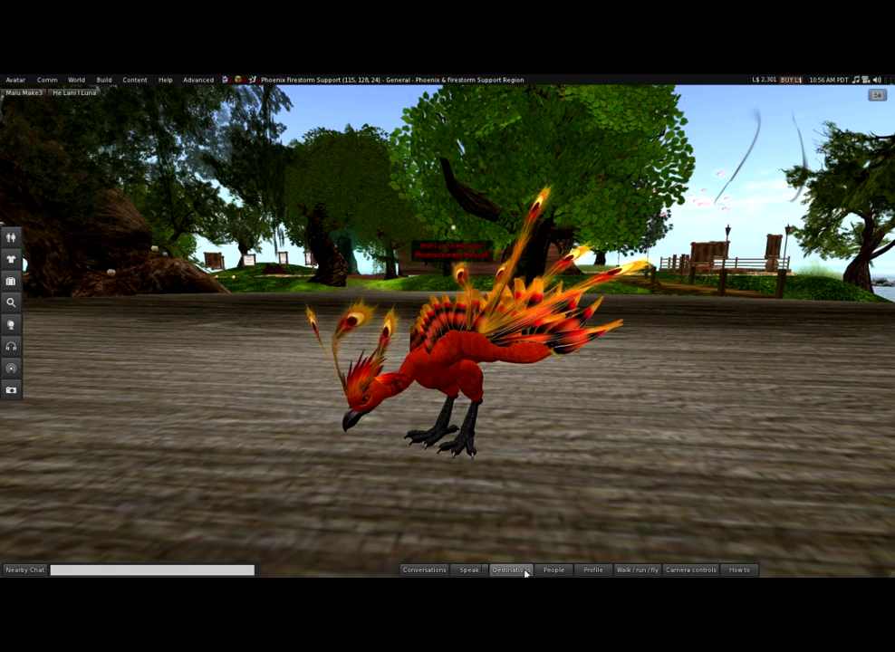
{"action": "right_click", "coordinate": [680, 572]}
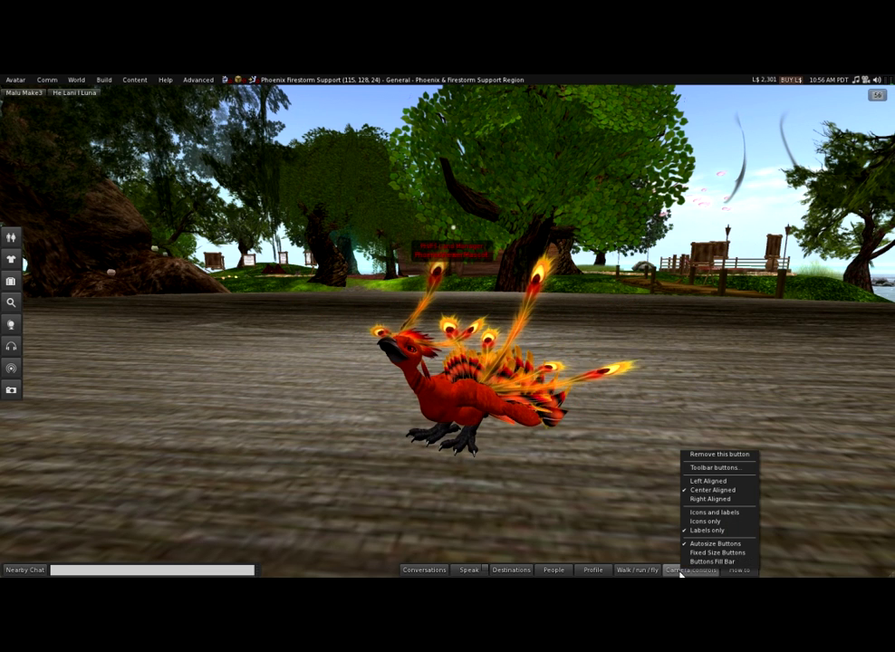
{"action": "left_click", "coordinate": [700, 521]}
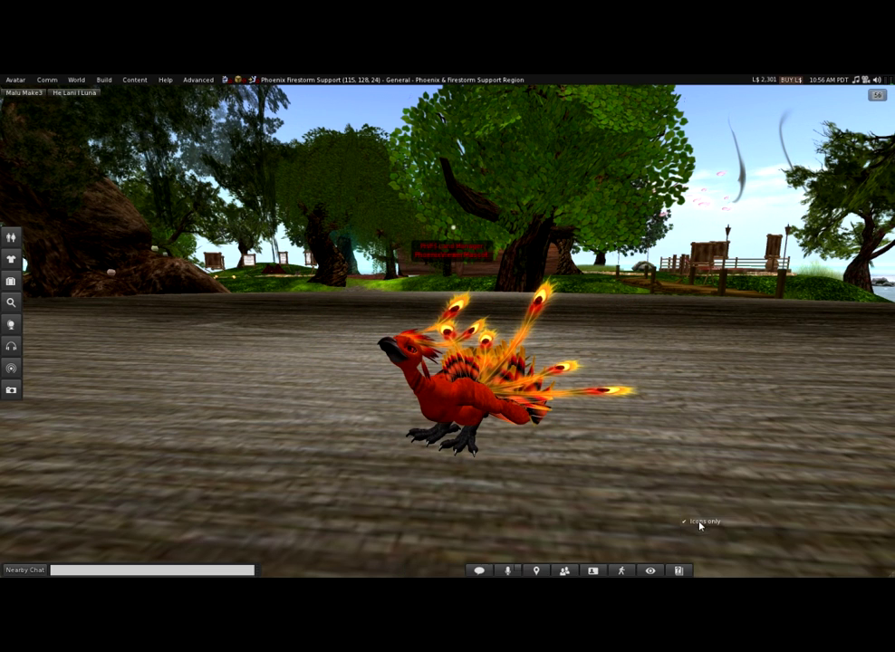
{"action": "right_click", "coordinate": [590, 571]}
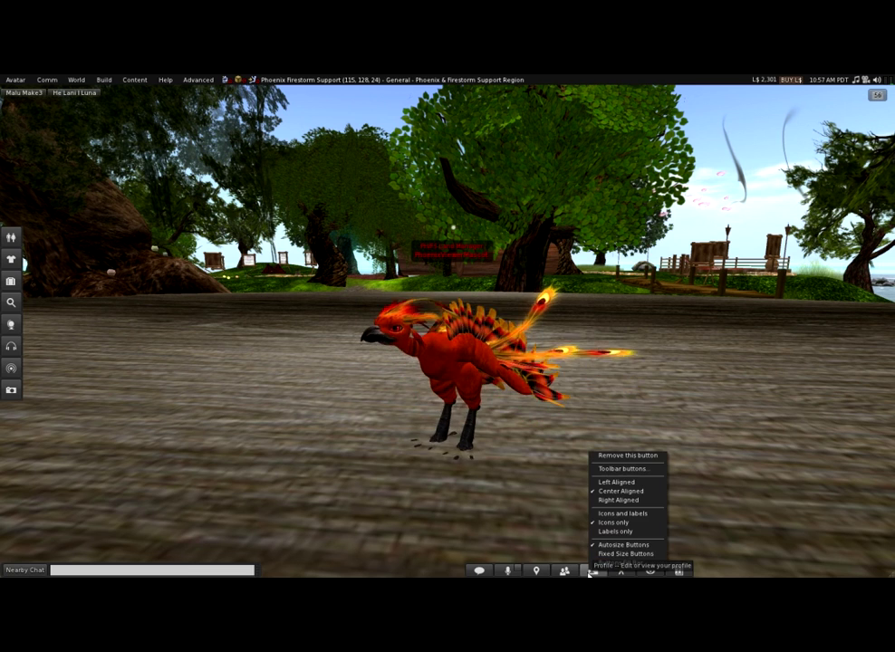
Left-align the bottom toolbar, narrow the Nearby Chat bar, then set the toolbar to Right Aligned.
{"action": "left_click", "coordinate": [619, 486]}
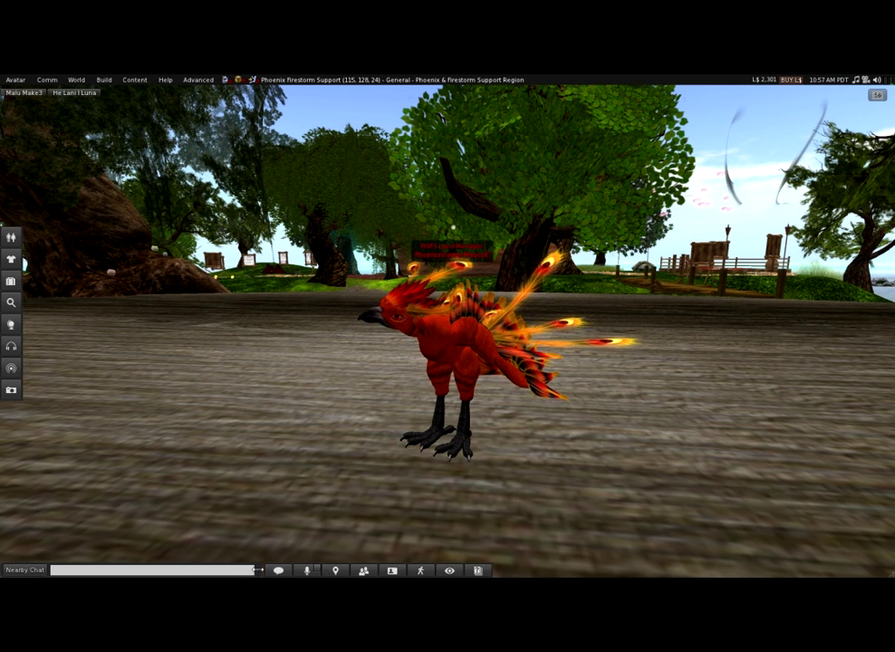
{"action": "left_click_drag", "start_coordinate": [245, 569], "coordinate": [186, 568]}
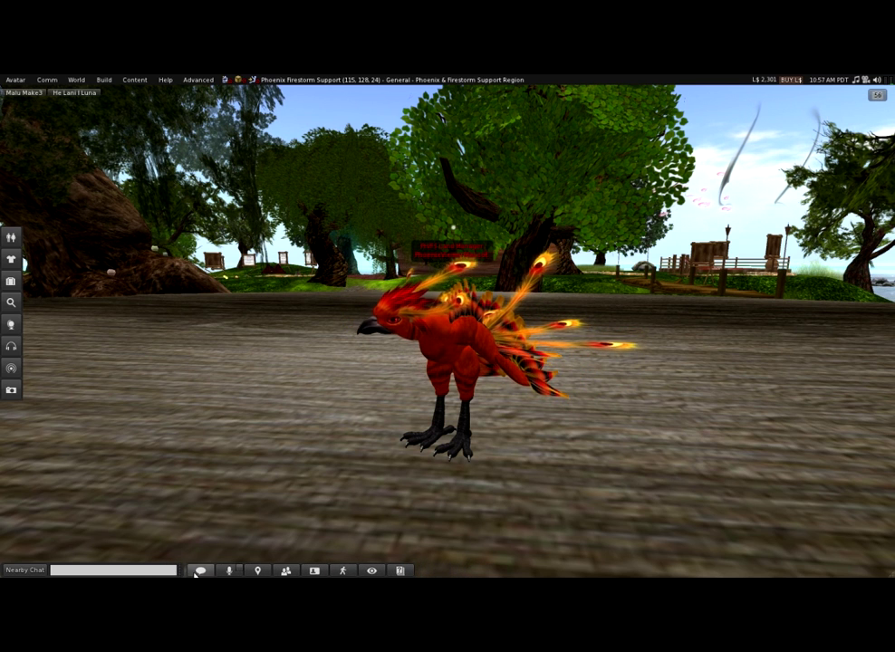
{"action": "right_click", "coordinate": [195, 571]}
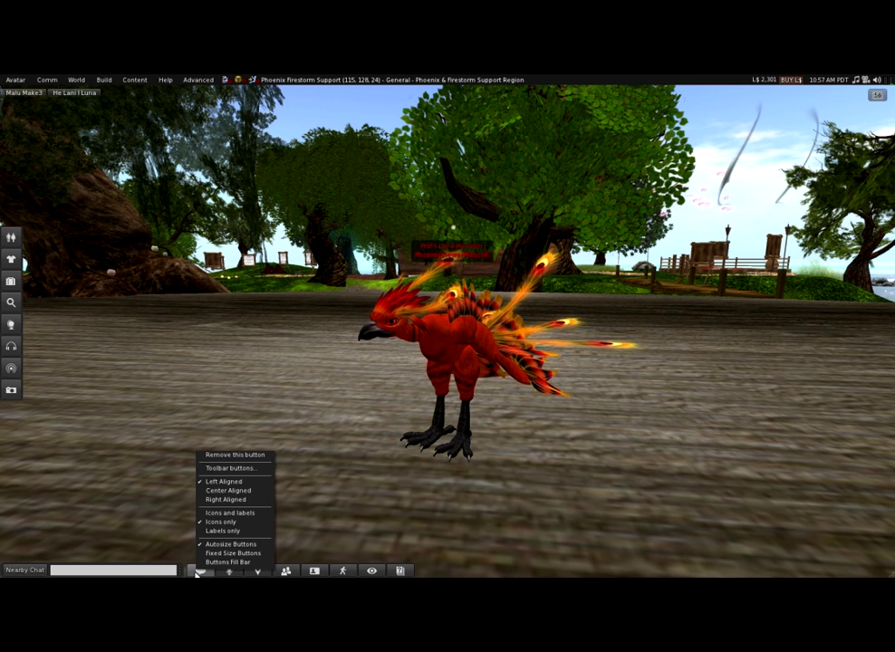
{"action": "left_click", "coordinate": [231, 501]}
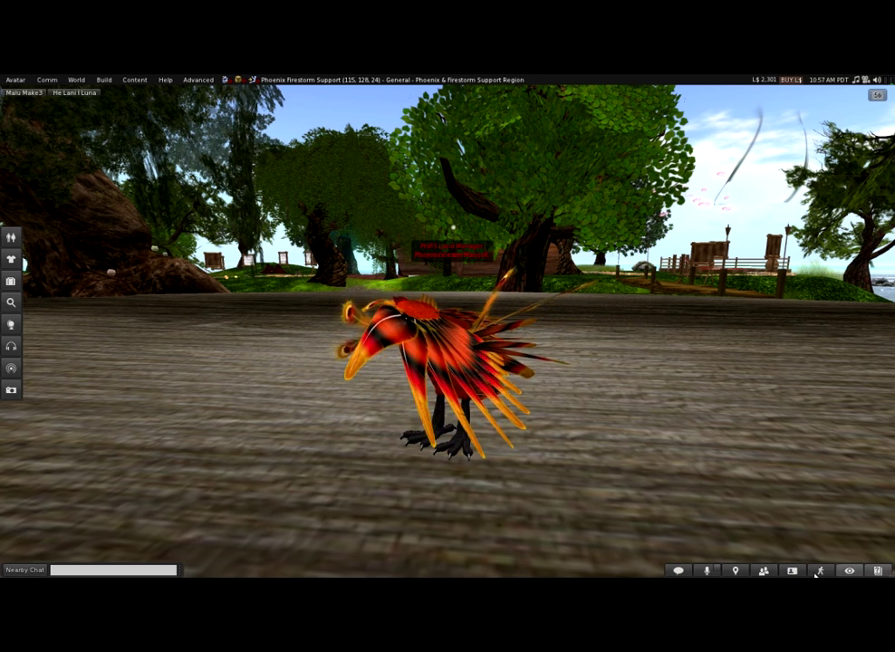
{"action": "right_click", "coordinate": [686, 571]}
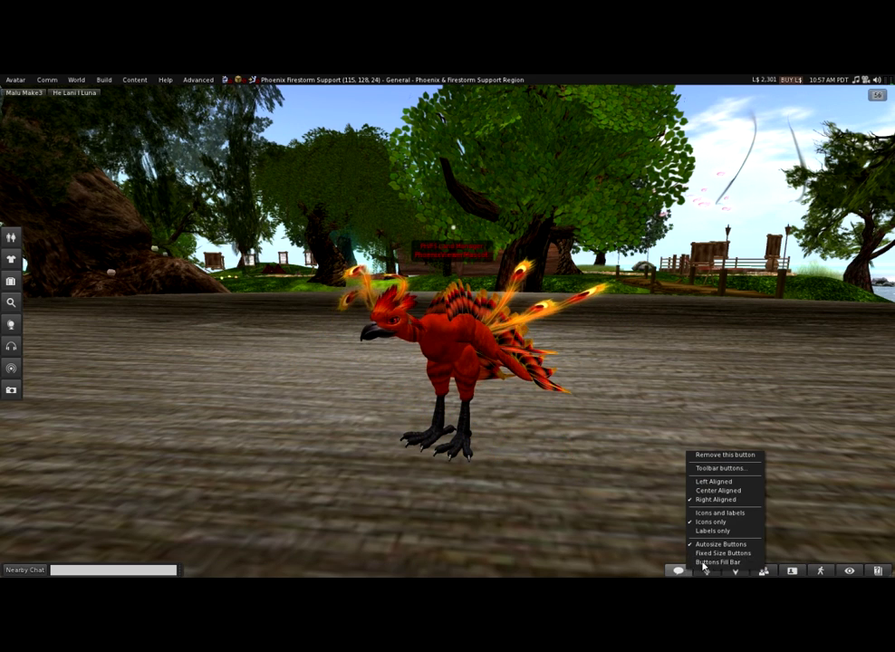
{"action": "left_click", "coordinate": [720, 513]}
{"action": "right_click", "coordinate": [715, 572]}
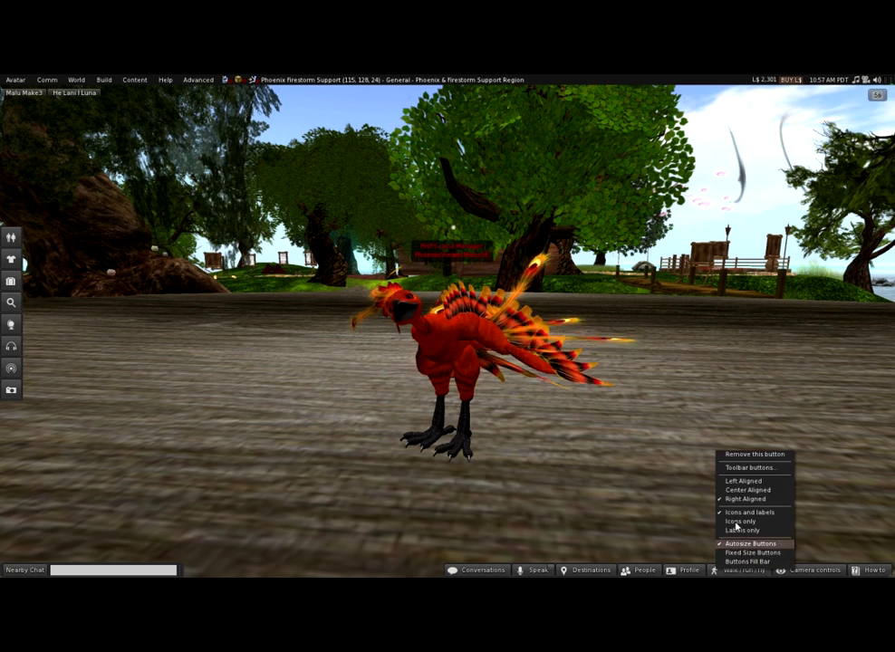
{"action": "left_click", "coordinate": [736, 522]}
{"action": "right_click", "coordinate": [737, 570]}
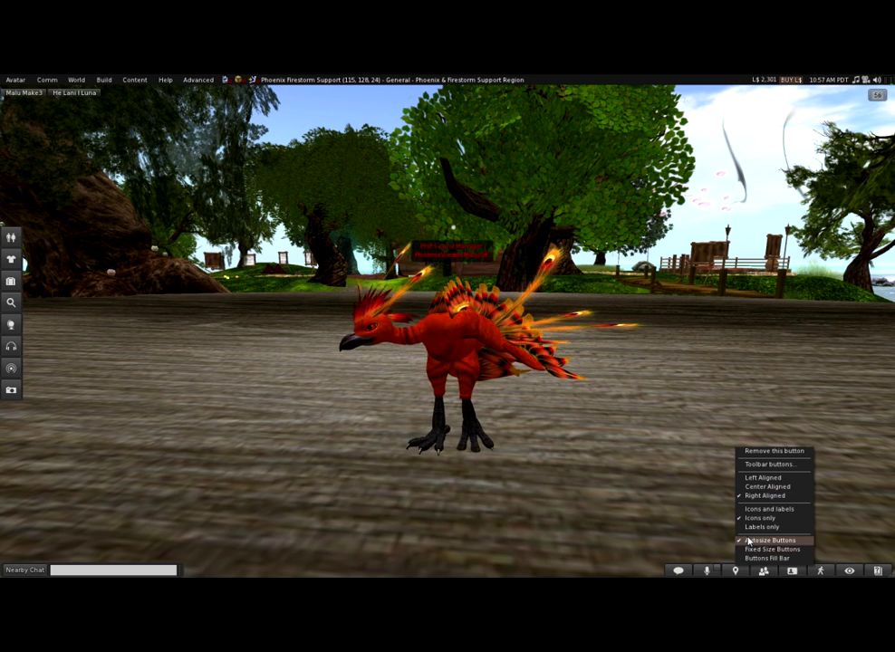
{"action": "left_click", "coordinate": [751, 527]}
{"action": "right_click", "coordinate": [737, 571]}
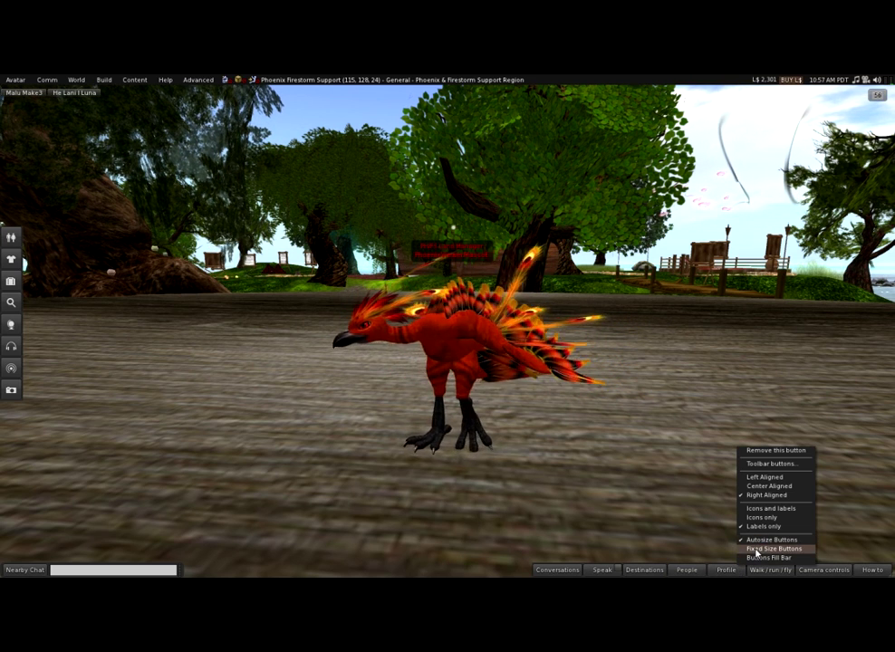
{"action": "left_click", "coordinate": [755, 549]}
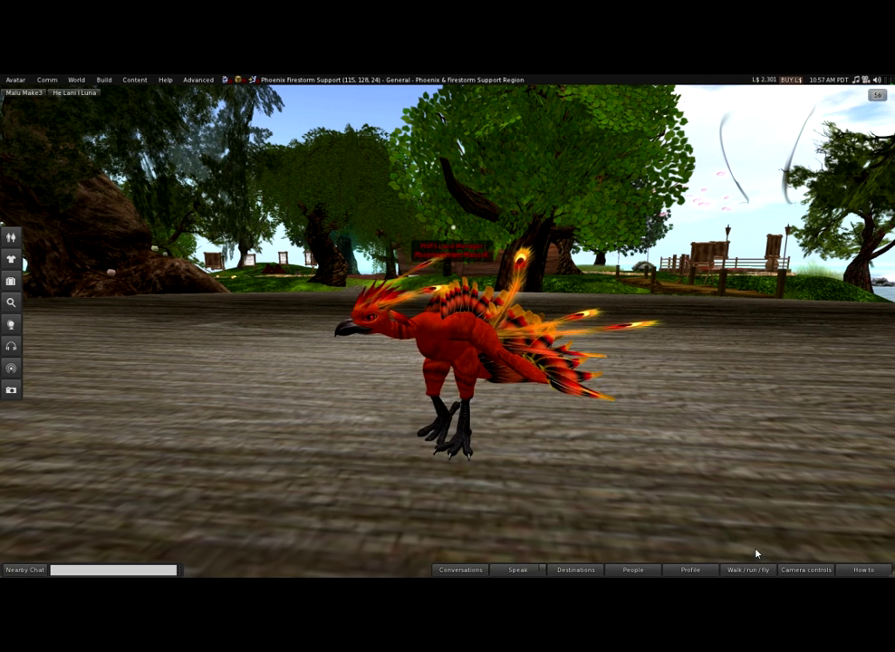
{"action": "right_click", "coordinate": [625, 570]}
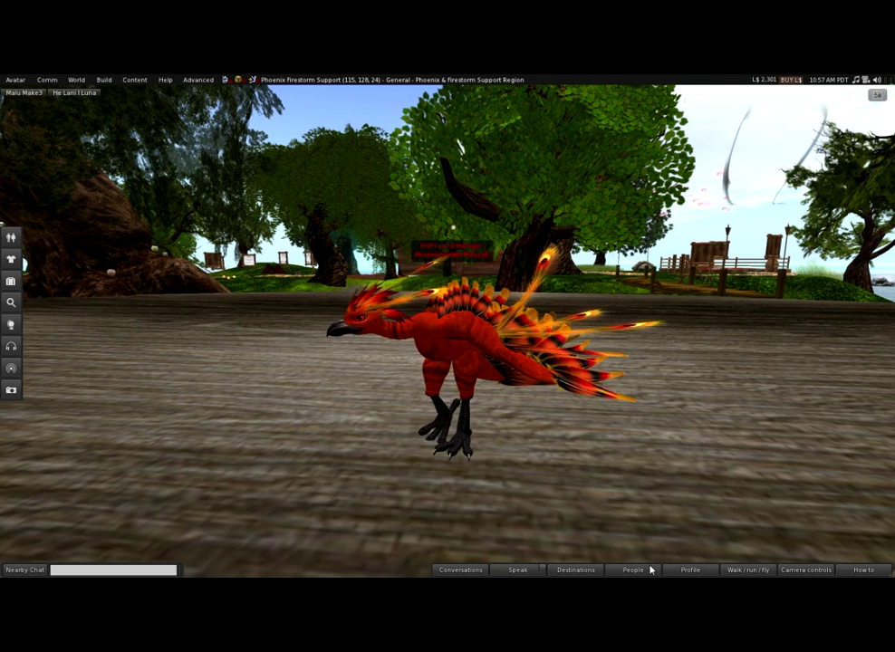
{"action": "right_click", "coordinate": [650, 565]}
{"action": "left_click", "coordinate": [654, 557]}
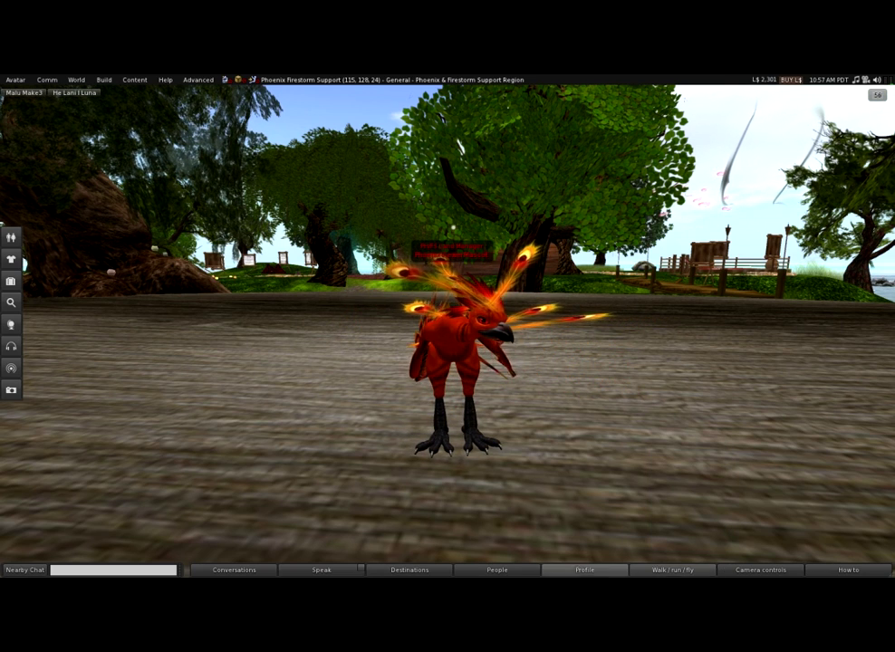
{"action": "right_click", "coordinate": [472, 573]}
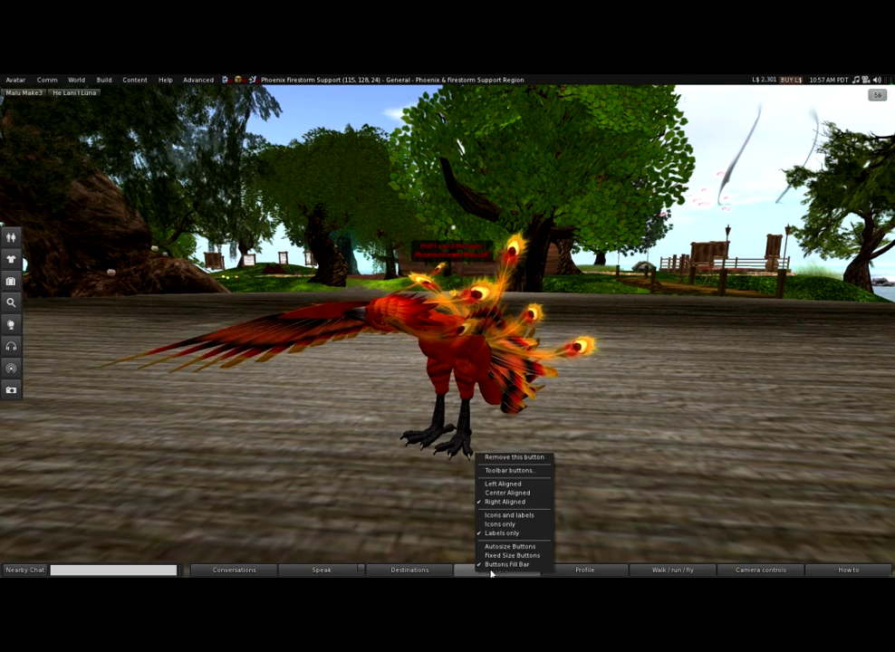
{"action": "left_click", "coordinate": [504, 526]}
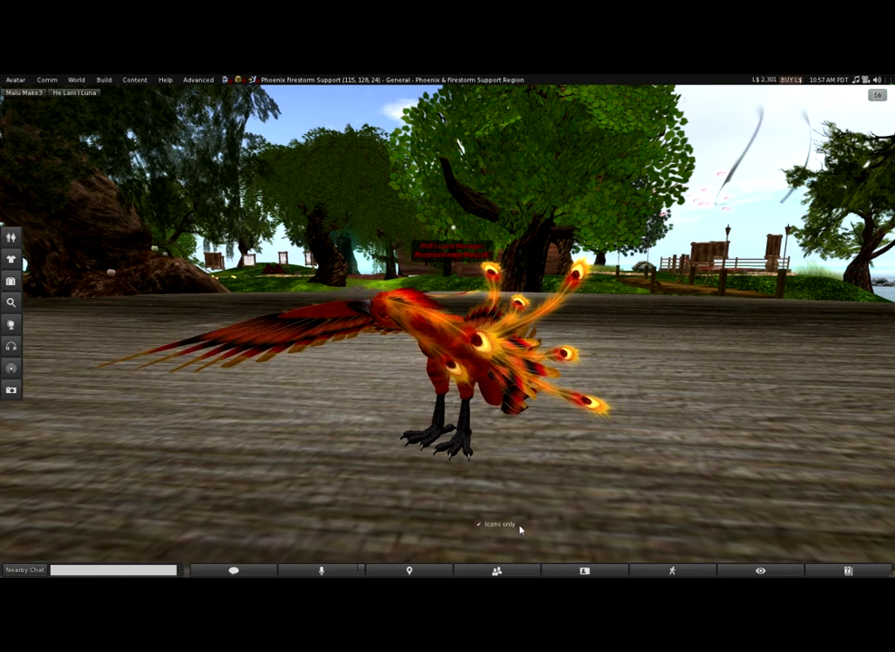
{"action": "right_click", "coordinate": [603, 572]}
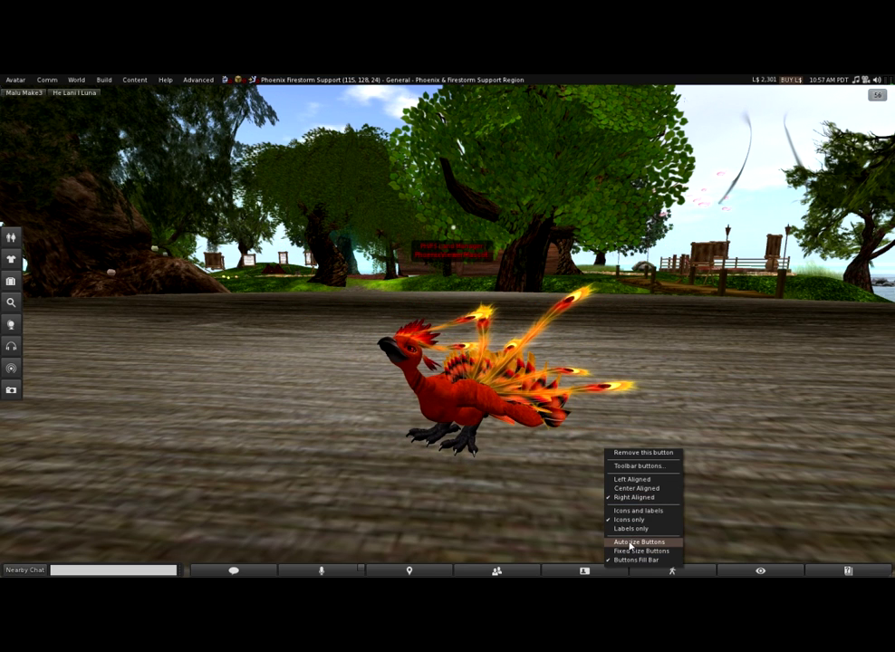
{"action": "left_click", "coordinate": [629, 543]}
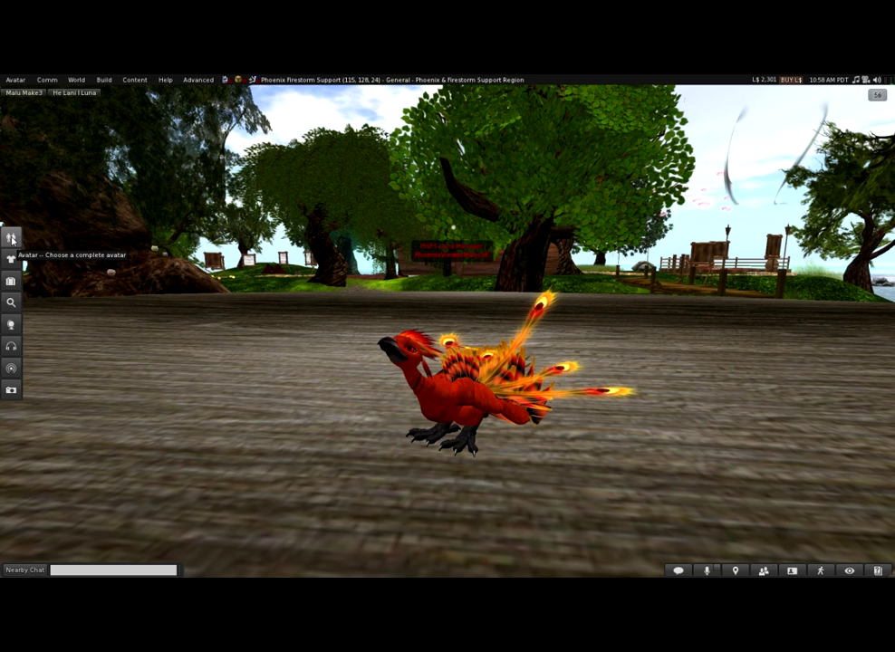
Drag the Avatar shortcut from the left toolbar onto the right-edge toolbar.
{"action": "left_click_drag", "start_coordinate": [12, 240], "coordinate": [31, 234]}
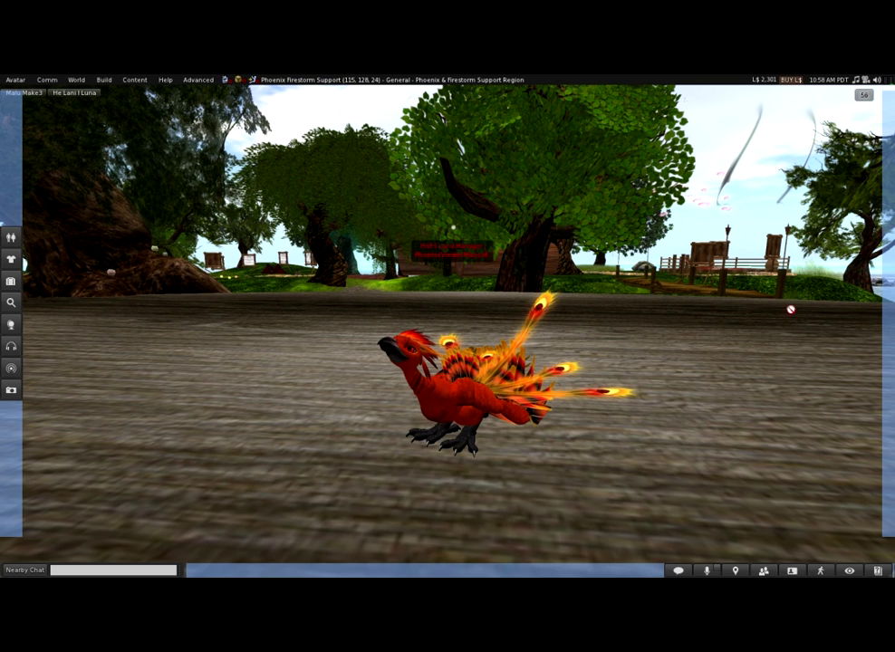
{"action": "left_click_drag", "start_coordinate": [107, 310], "coordinate": [888, 380]}
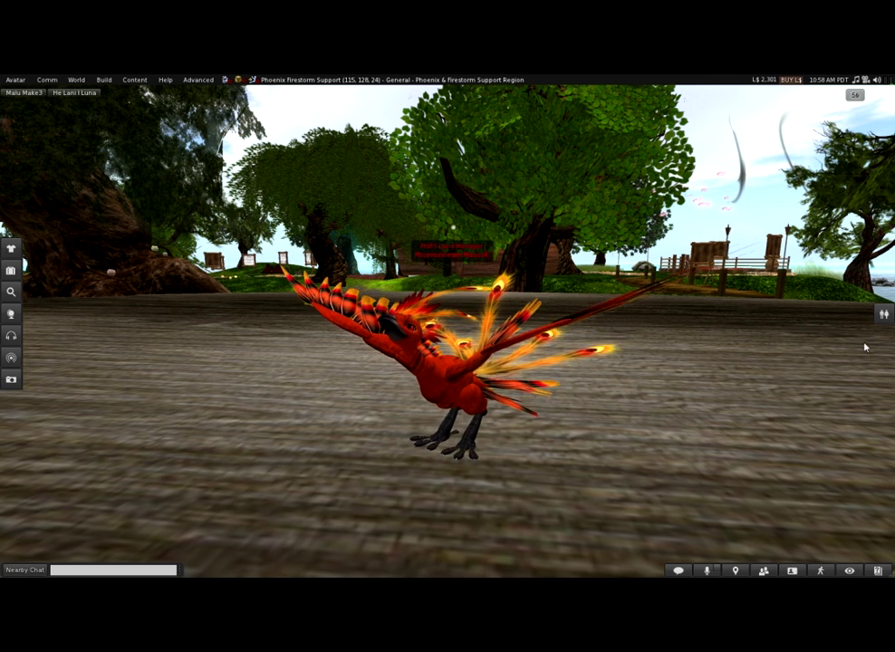
Try Top and then Bottom alignment for the right-edge toolbar's Avatar shortcut.
{"action": "right_click", "coordinate": [884, 315]}
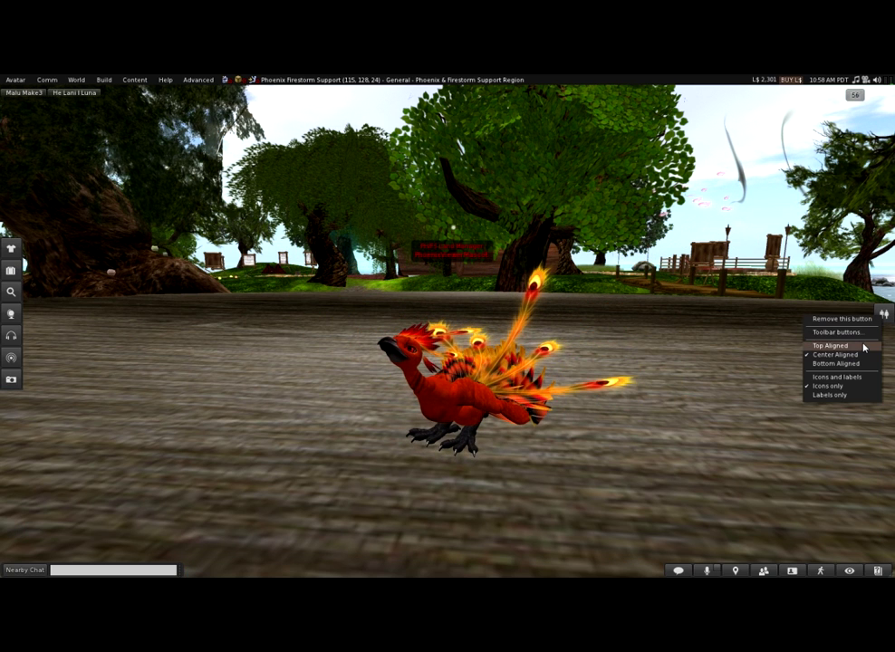
{"action": "left_click", "coordinate": [863, 347]}
{"action": "right_click", "coordinate": [889, 102]}
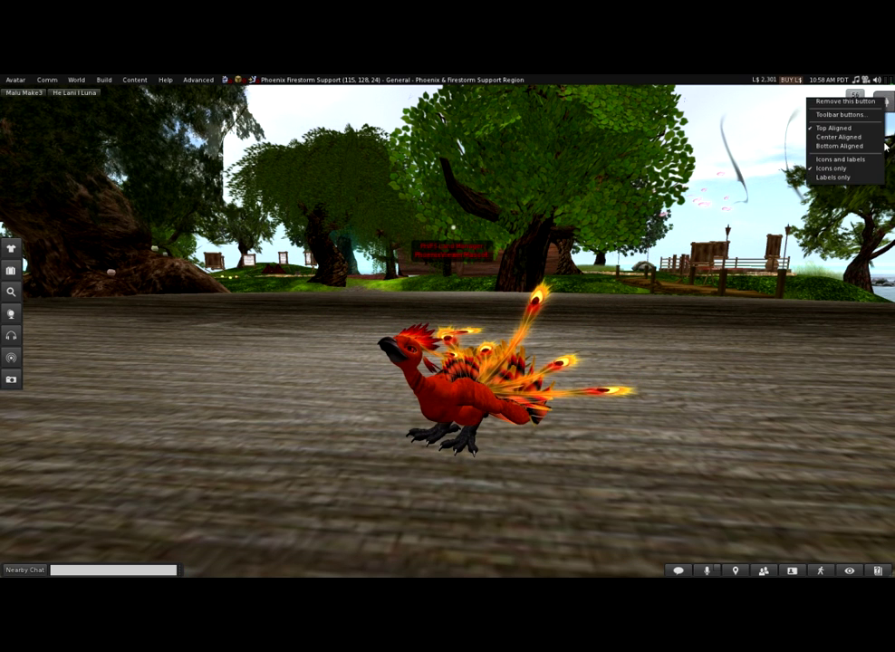
{"action": "left_click", "coordinate": [855, 146]}
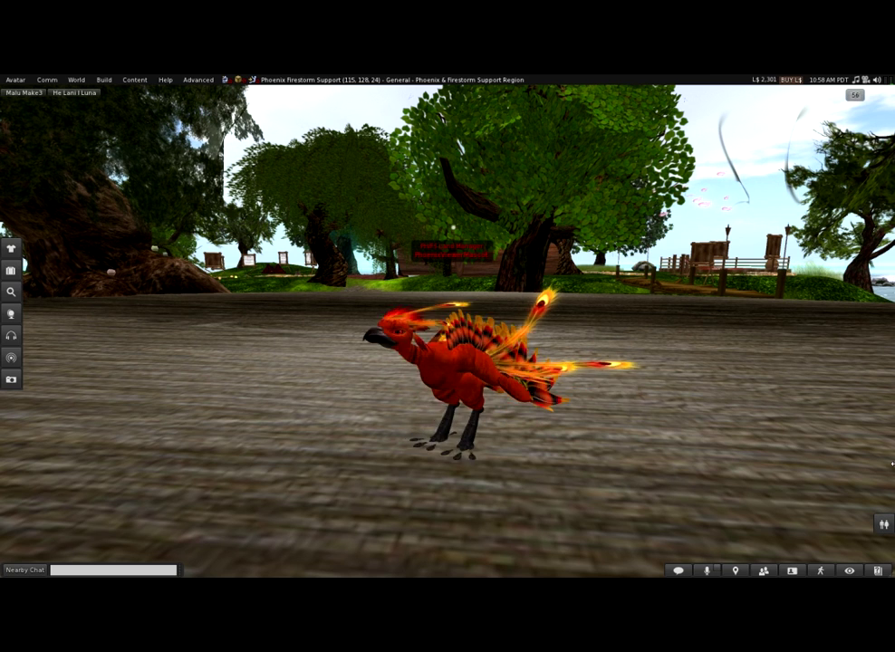
Show the Avatar shortcut with icon and label, centre it vertically, then switch to Labels only.
{"action": "right_click", "coordinate": [883, 523]}
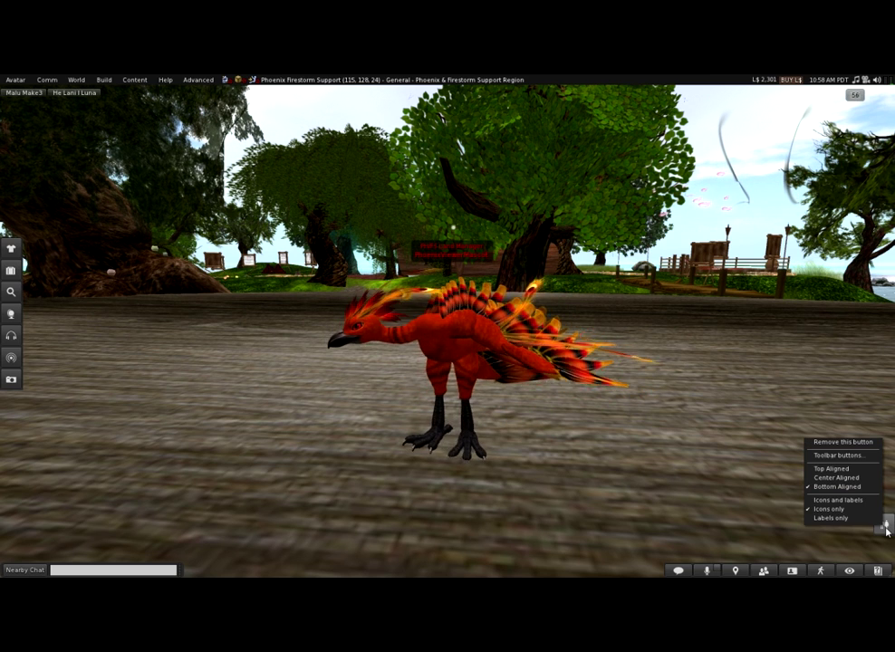
{"action": "left_click", "coordinate": [838, 500]}
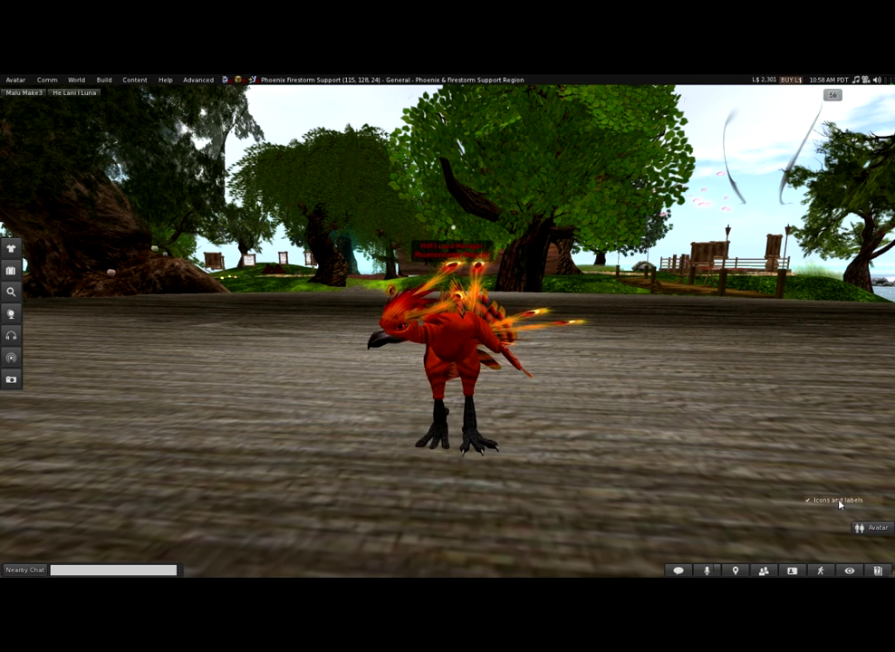
{"action": "right_click", "coordinate": [871, 531]}
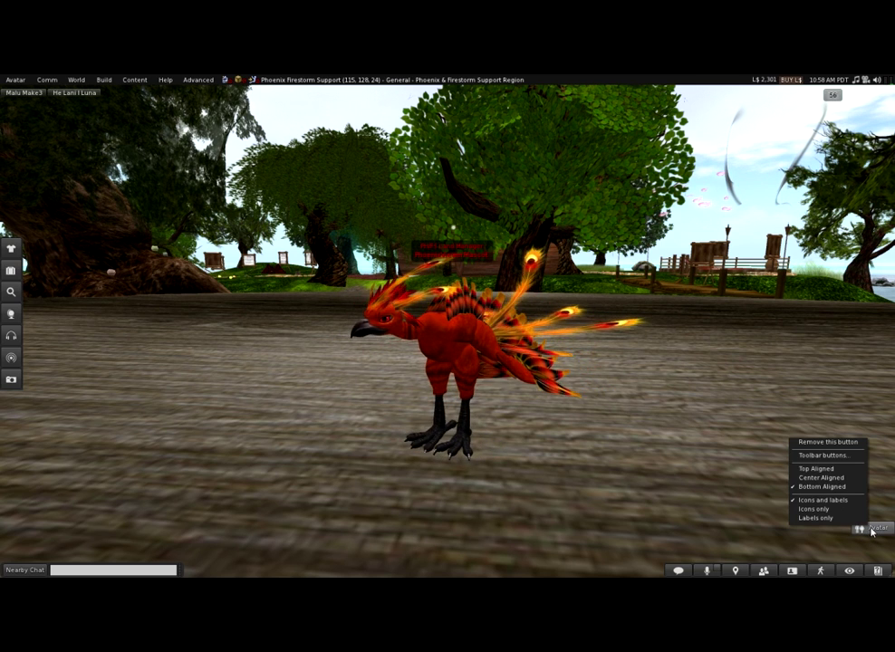
{"action": "left_click", "coordinate": [829, 477]}
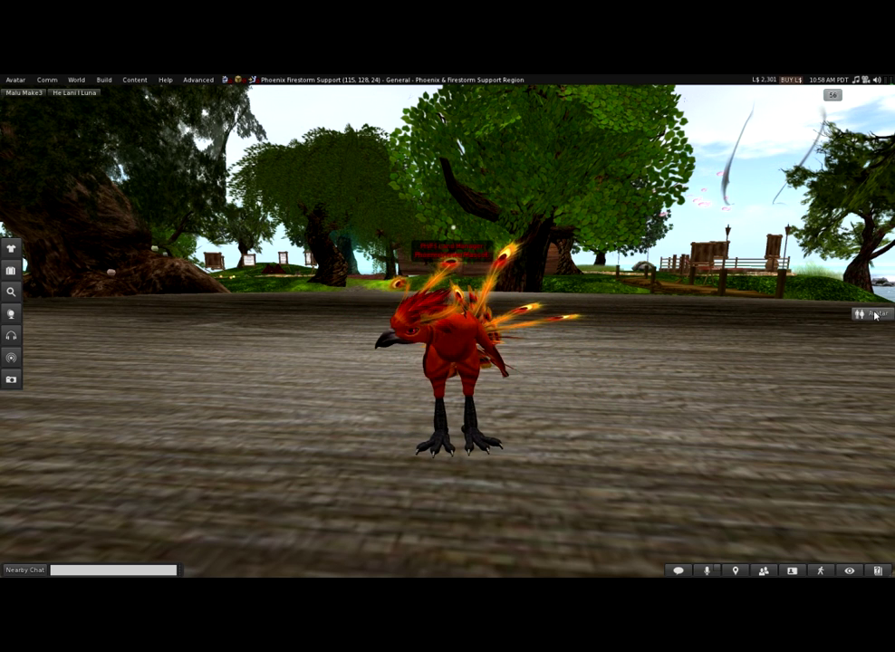
{"action": "right_click", "coordinate": [874, 316]}
{"action": "left_click", "coordinate": [839, 391]}
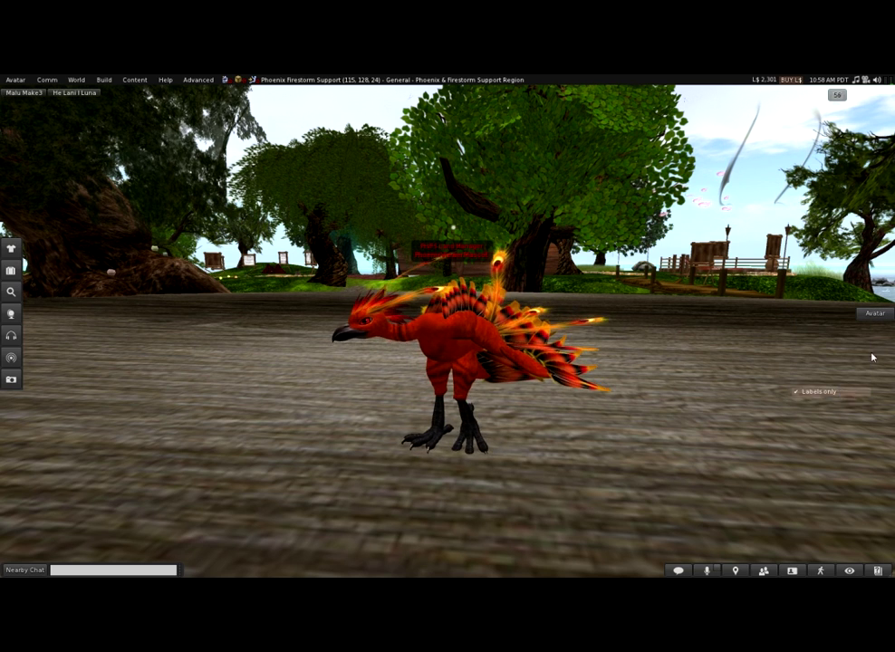
{"action": "right_click", "coordinate": [11, 314]}
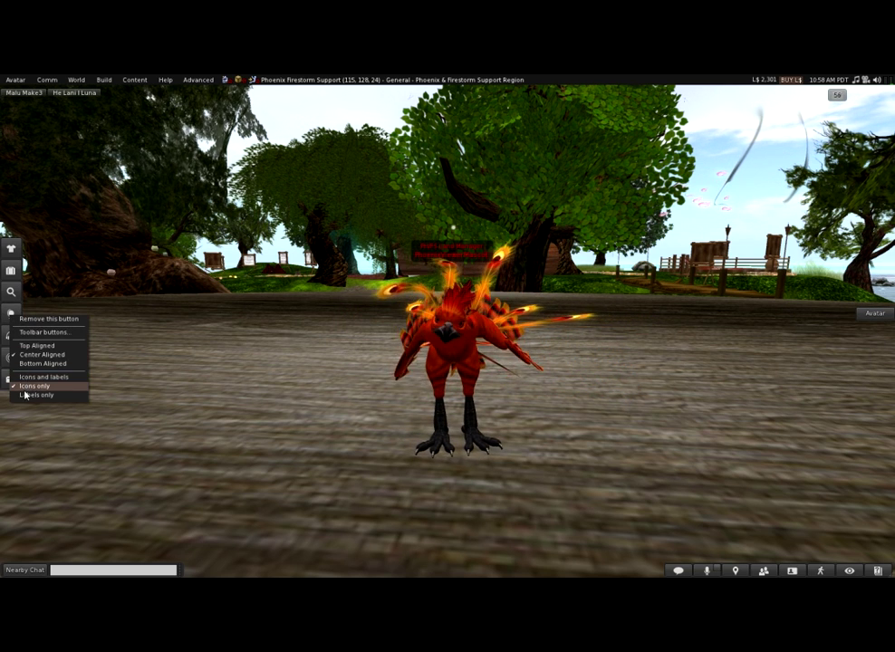
{"action": "left_click", "coordinate": [23, 395]}
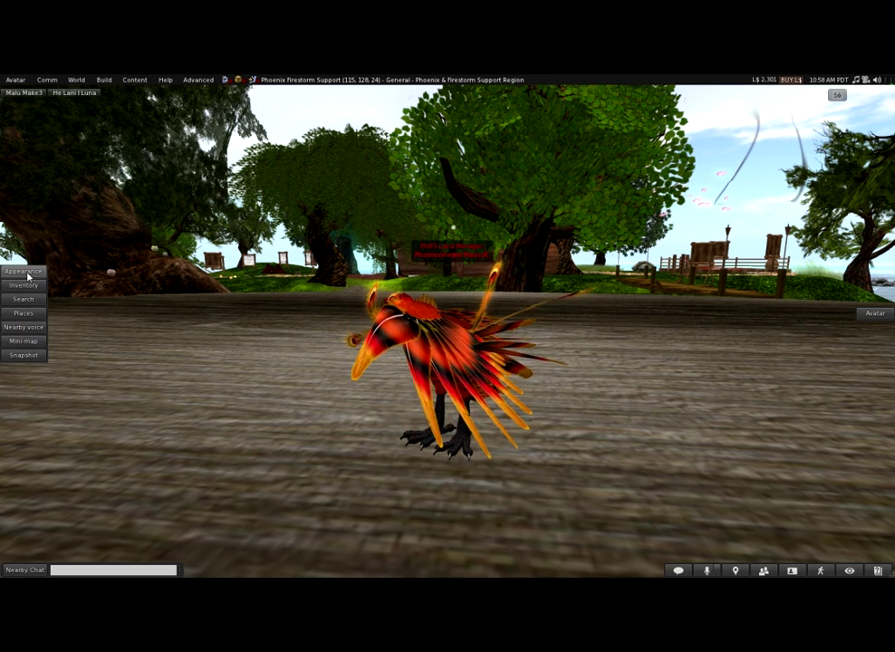
{"action": "right_click", "coordinate": [26, 290]}
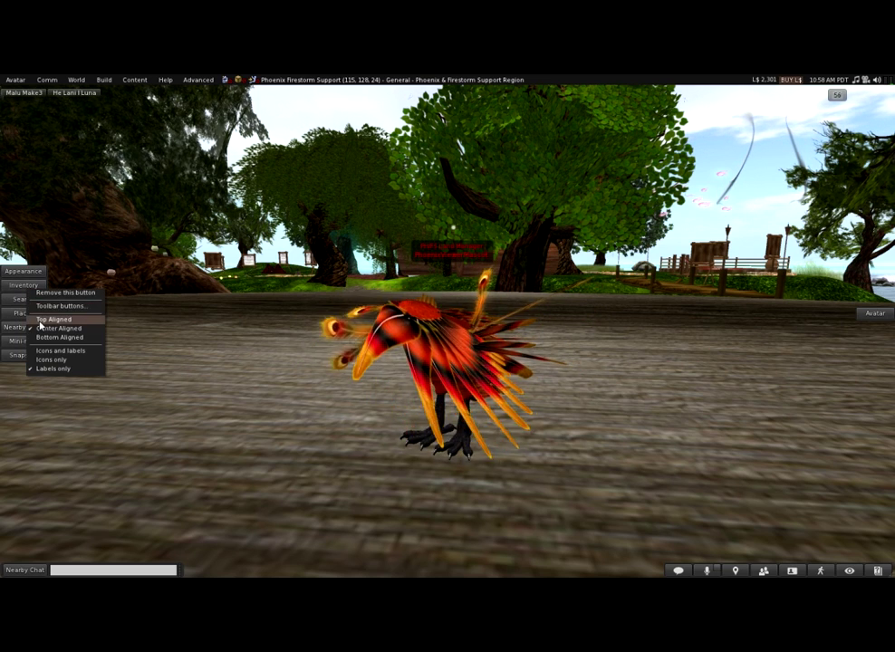
{"action": "left_click", "coordinate": [42, 318]}
{"action": "right_click", "coordinate": [29, 128]}
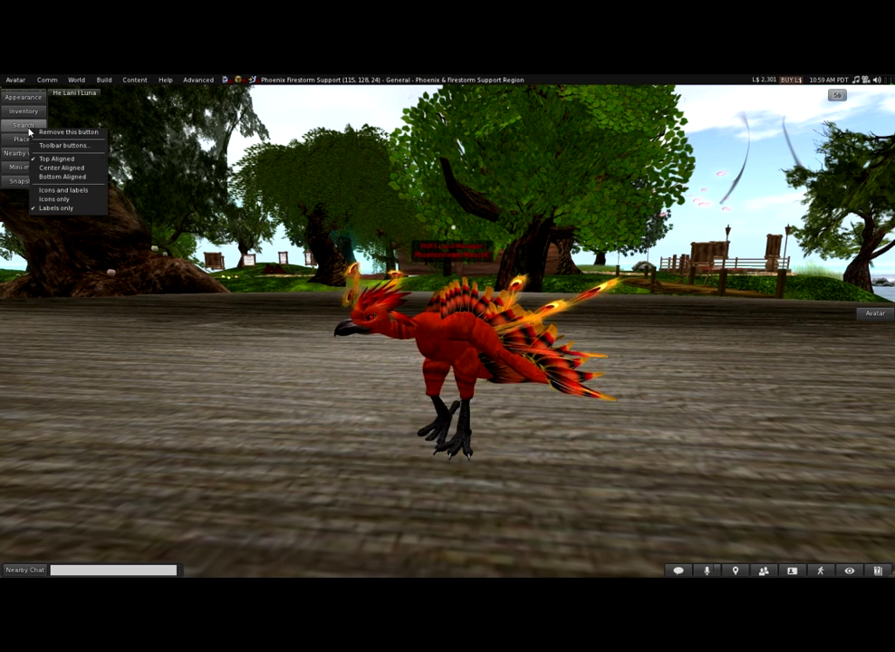
{"action": "left_click", "coordinate": [36, 176]}
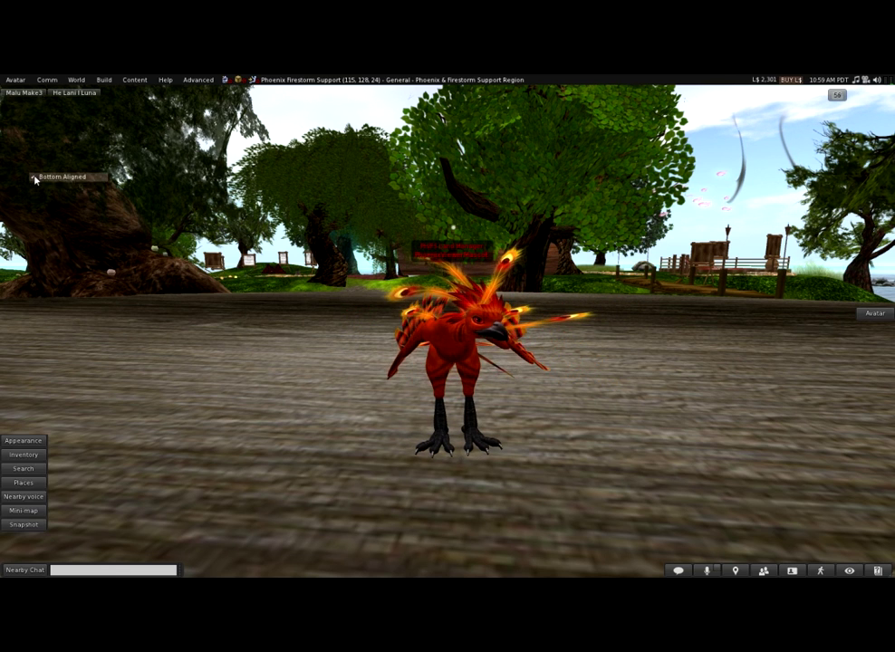
{"action": "right_click", "coordinate": [22, 487]}
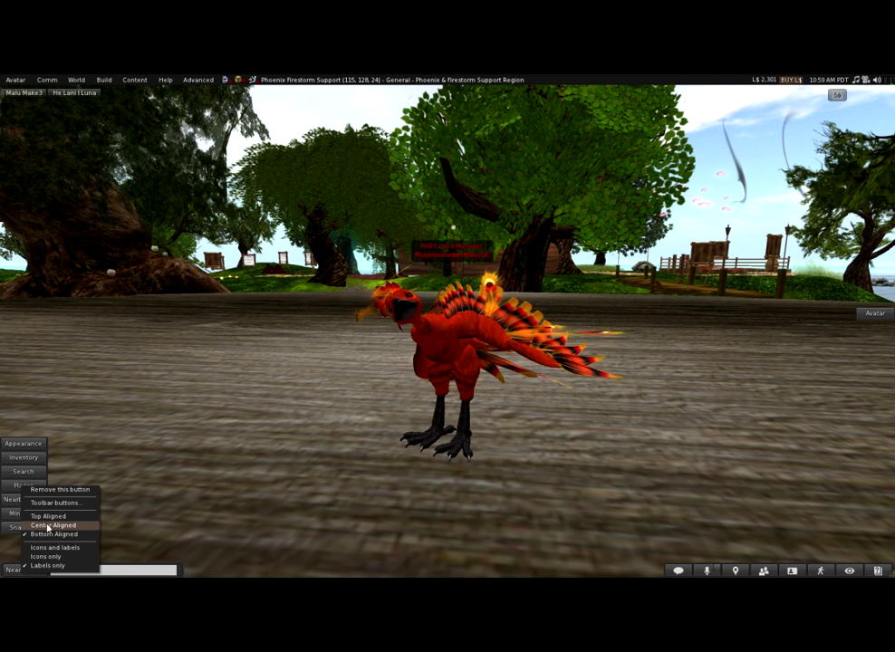
{"action": "left_click", "coordinate": [45, 555]}
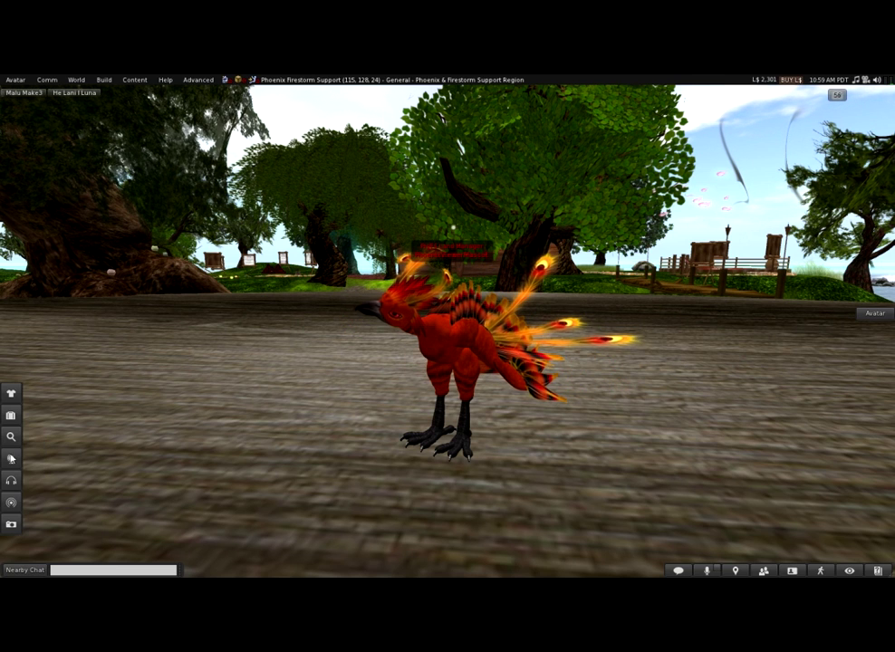
{"action": "right_click", "coordinate": [11, 459]}
{"action": "left_click", "coordinate": [45, 484]}
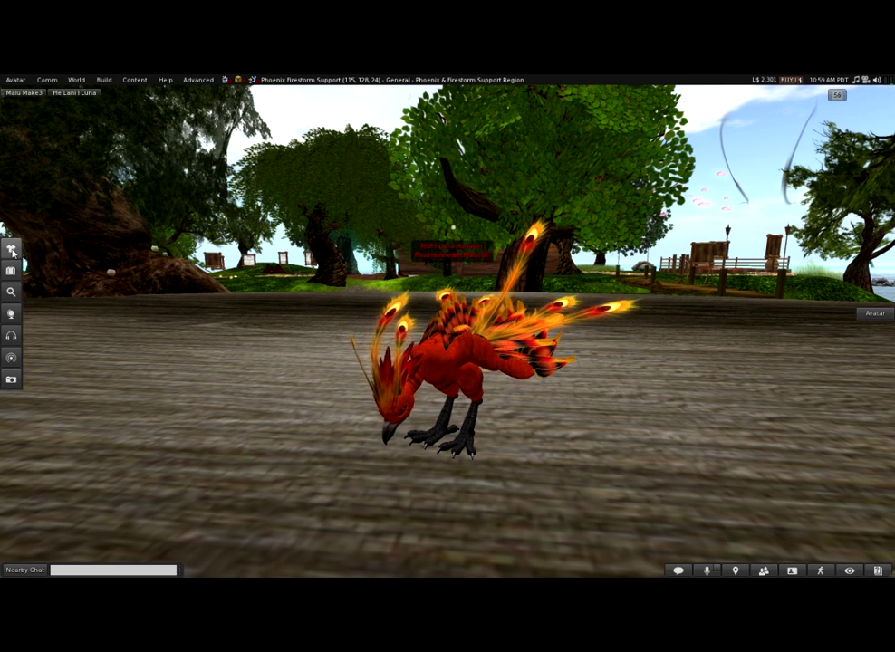
{"action": "right_click", "coordinate": [874, 313]}
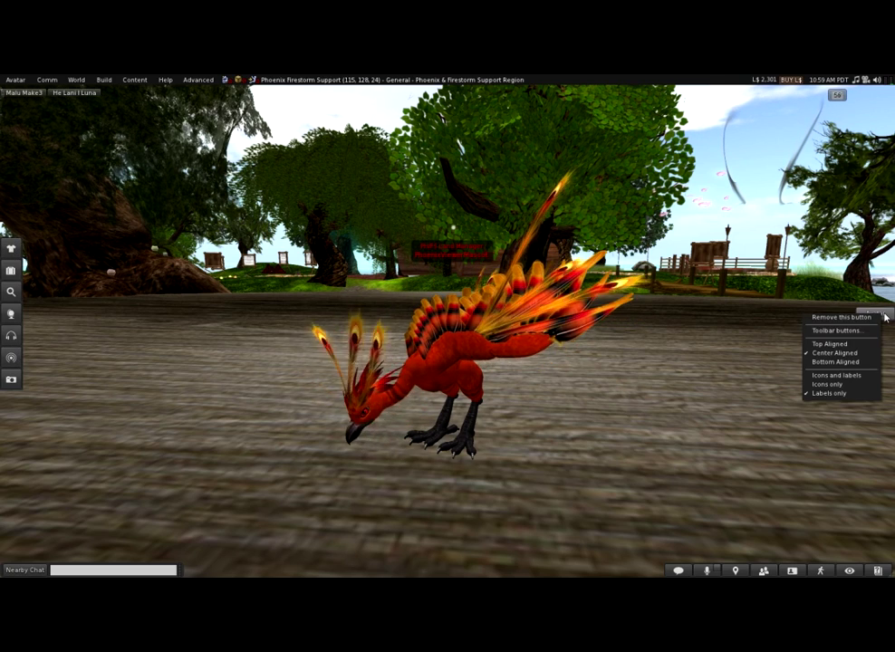
Set the Avatar shortcut to Icons only and move it to the top of the left toolbar.
{"action": "left_click", "coordinate": [854, 385]}
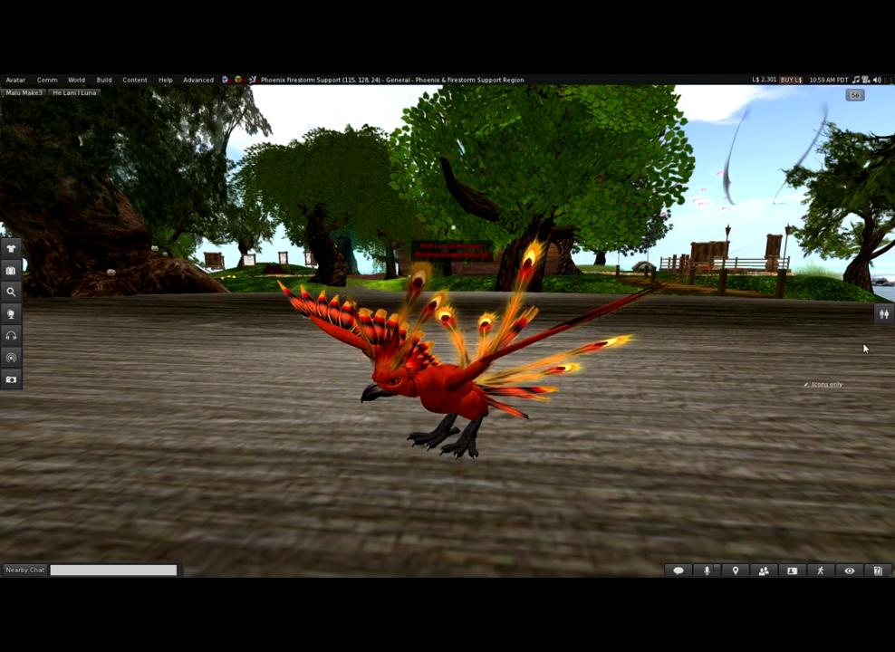
{"action": "left_click_drag", "start_coordinate": [883, 313], "coordinate": [64, 265]}
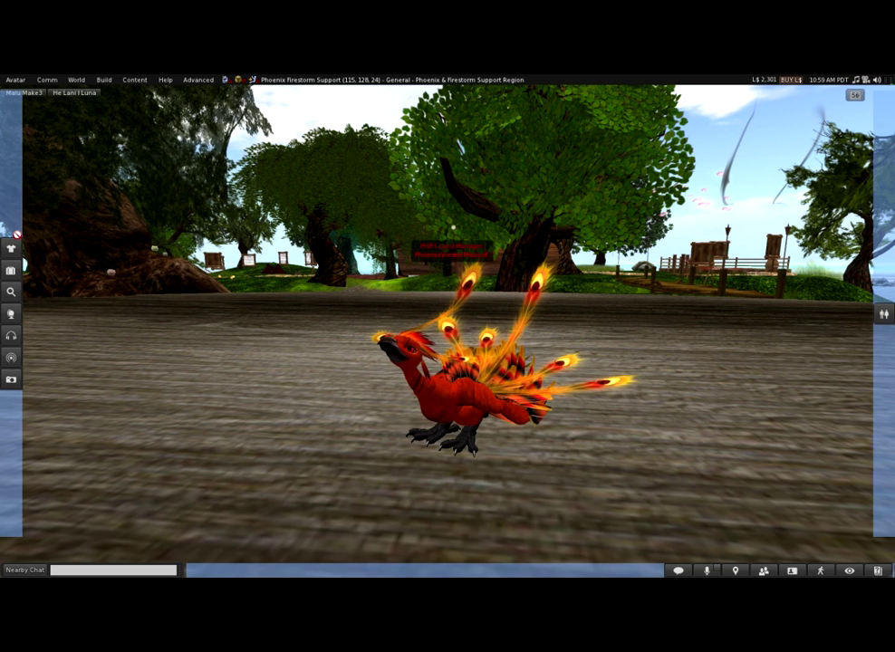
{"action": "left_click_drag", "start_coordinate": [17, 233], "coordinate": [12, 236]}
{"action": "right_click", "coordinate": [13, 237]}
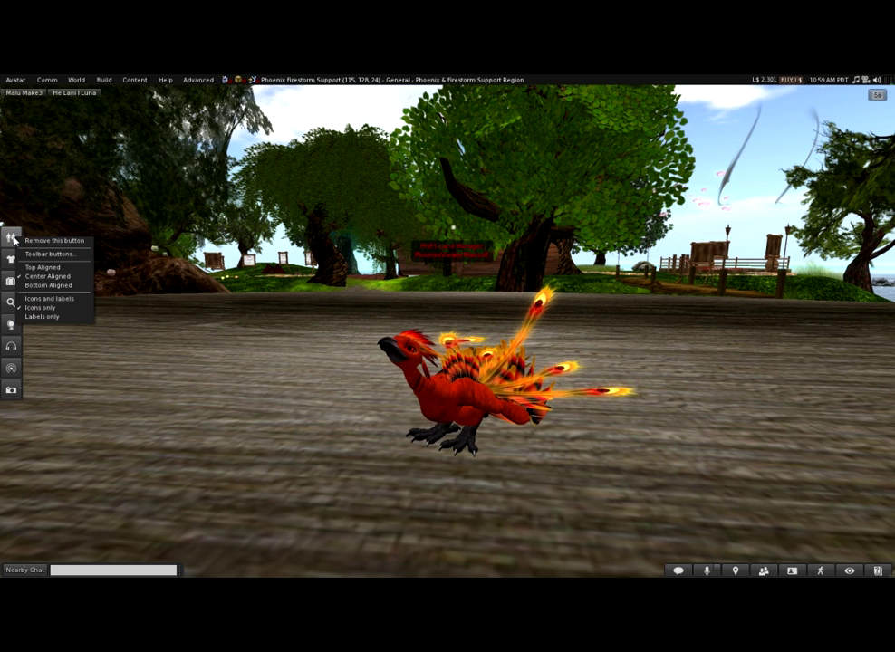
Open Choose an Avatar from the new shortcut, reposition the window, then close it.
{"action": "left_click", "coordinate": [11, 237]}
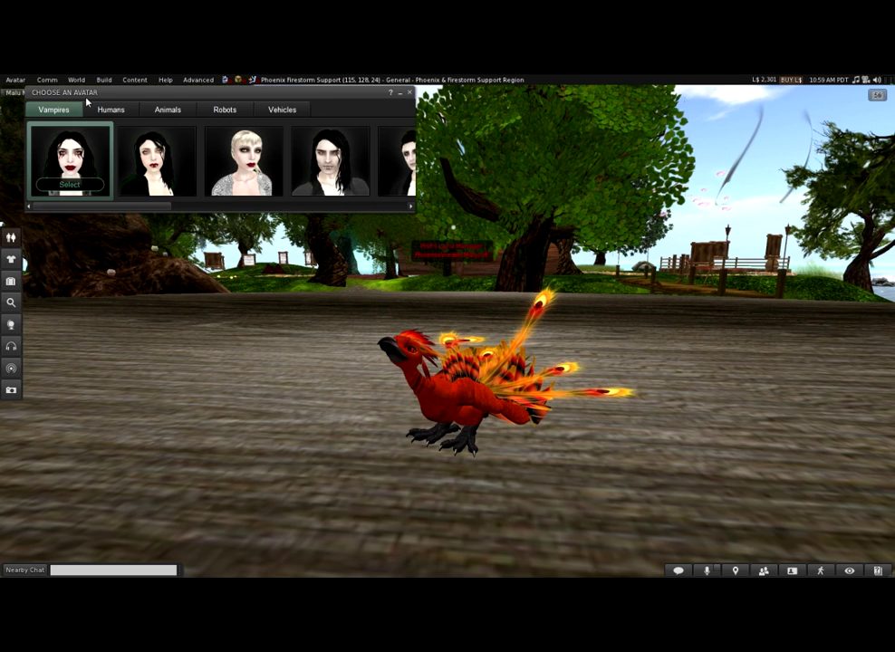
{"action": "left_click_drag", "start_coordinate": [109, 91], "coordinate": [149, 132]}
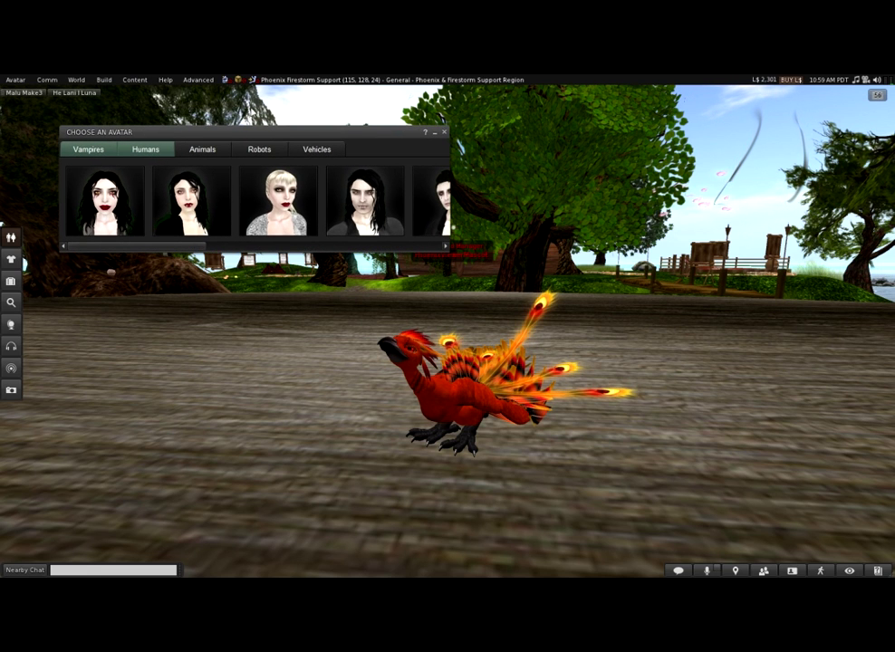
{"action": "left_click", "coordinate": [442, 133]}
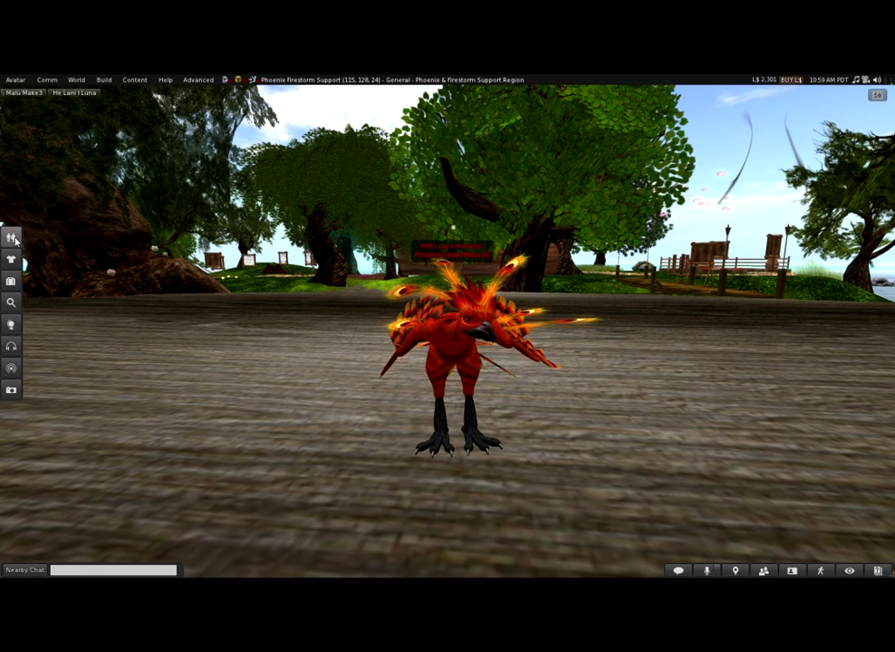
Remove the Avatar shortcut from the left toolbar and briefly test the Search shortcut.
{"action": "right_click", "coordinate": [14, 240]}
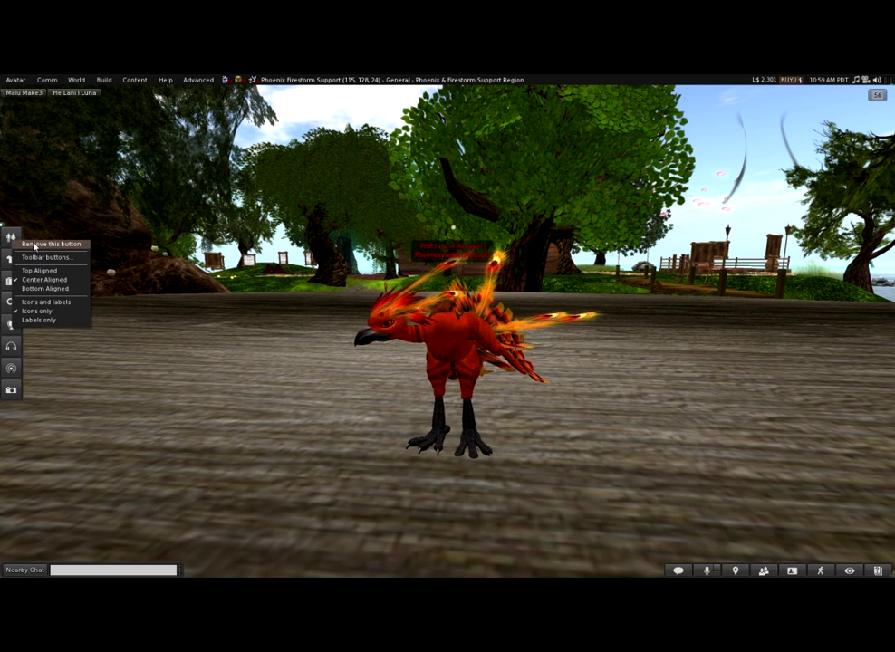
{"action": "left_click", "coordinate": [34, 245]}
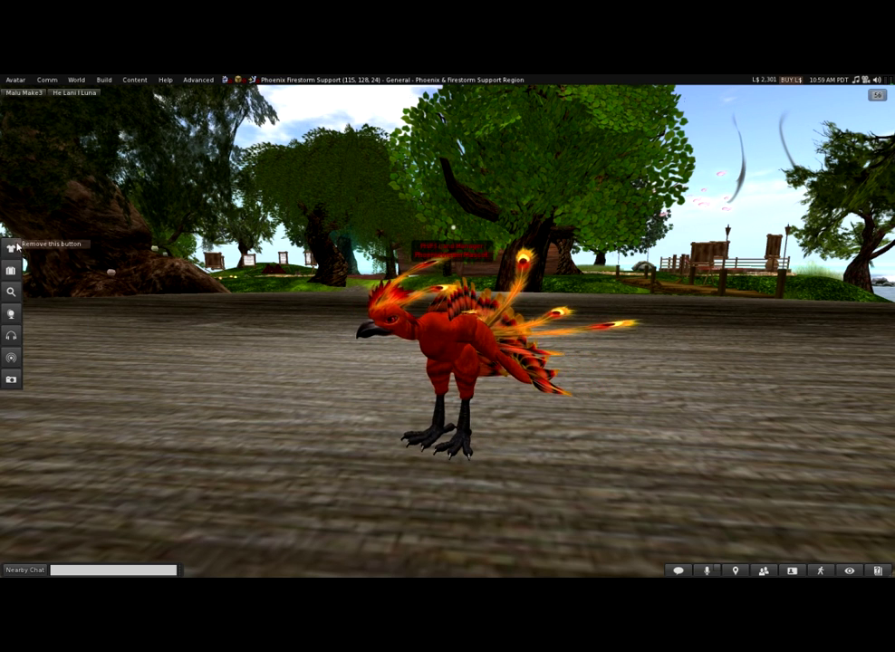
{"action": "left_click", "coordinate": [12, 291]}
{"action": "left_click", "coordinate": [14, 295]}
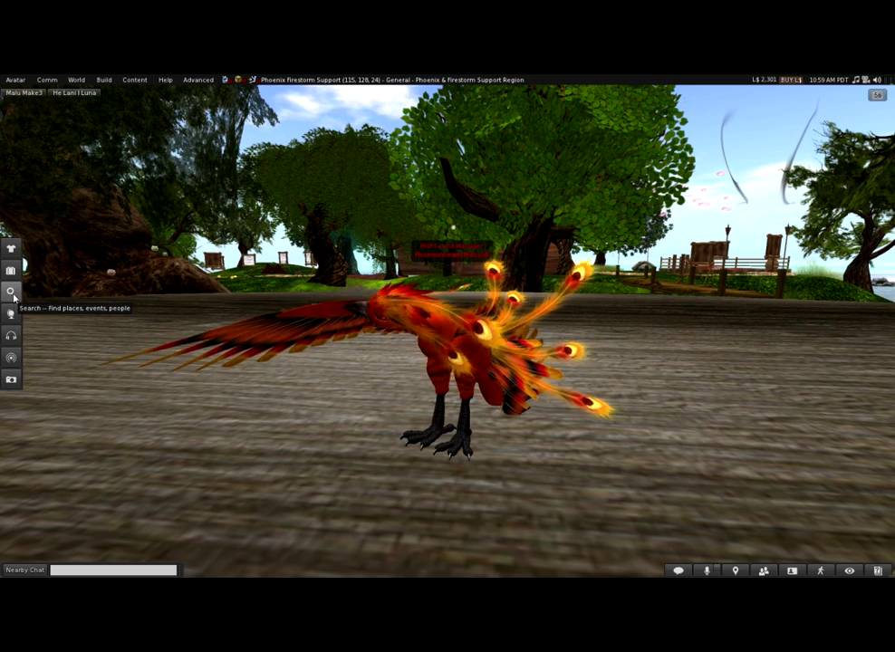
Remove Search from the left toolbar and open the Toolbar Buttons window.
{"action": "right_click", "coordinate": [14, 296]}
{"action": "left_click", "coordinate": [40, 298]}
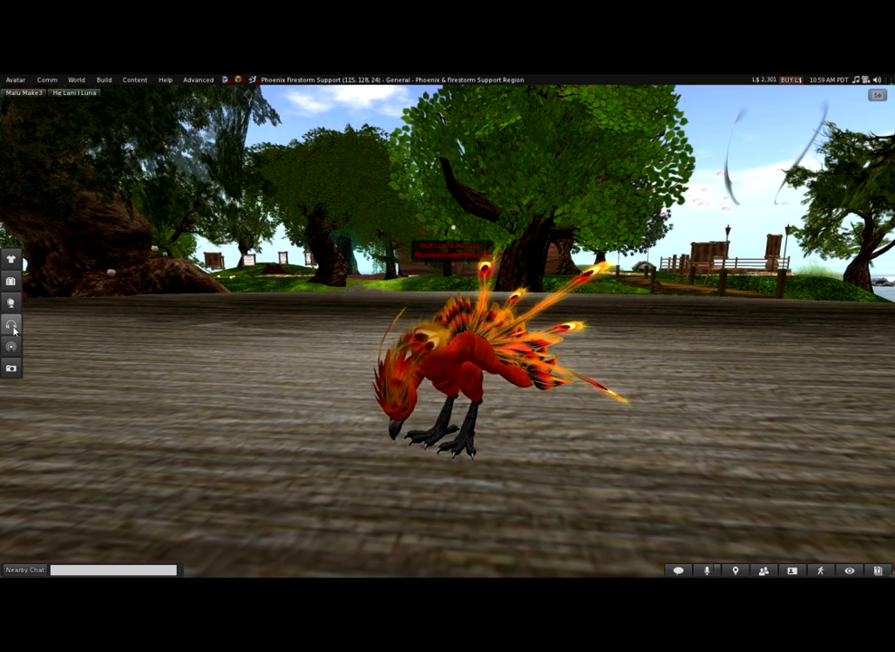
{"action": "right_click", "coordinate": [12, 327]}
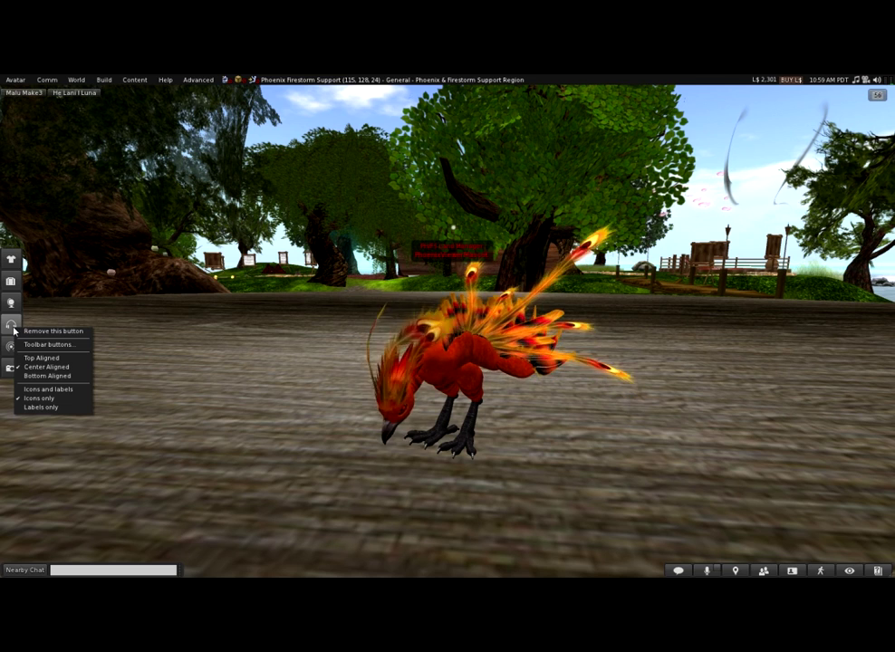
{"action": "left_click", "coordinate": [73, 346]}
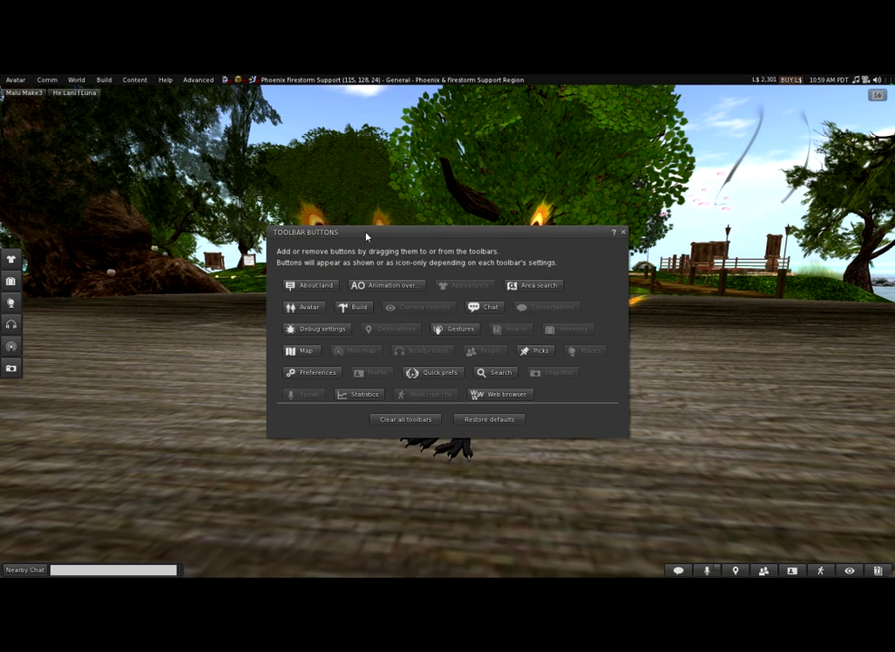
Raise the Toolbar Buttons window, add Build to the bottom toolbar, then drag it back off.
{"action": "left_click_drag", "start_coordinate": [360, 224], "coordinate": [352, 157]}
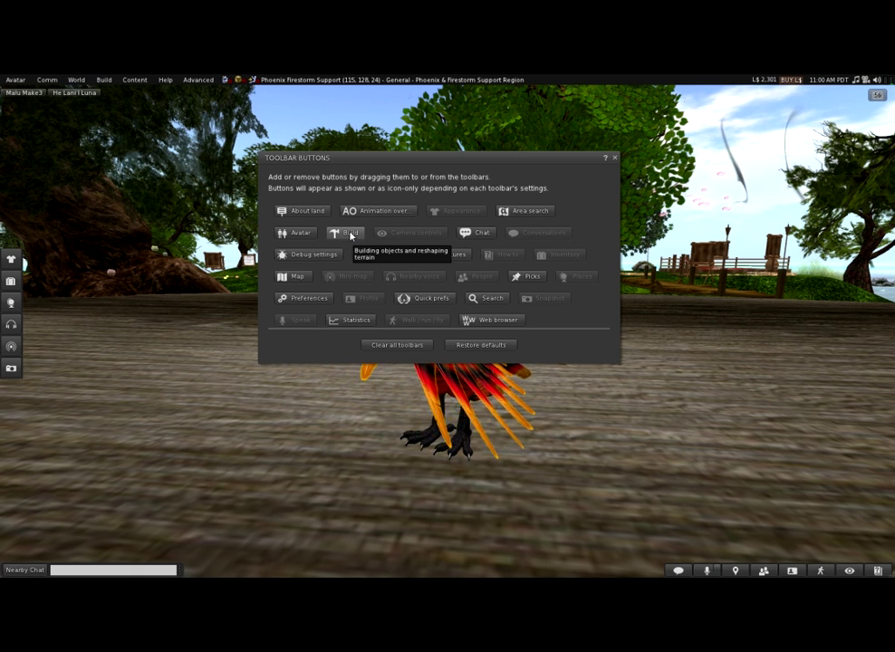
{"action": "mouse_move", "coordinate": [349, 238]}
{"action": "left_mouse_down"}
{"action": "mouse_move", "coordinate": [362, 273]}
{"action": "mouse_move", "coordinate": [592, 485]}
{"action": "mouse_move", "coordinate": [651, 572]}
{"action": "left_mouse_up"}
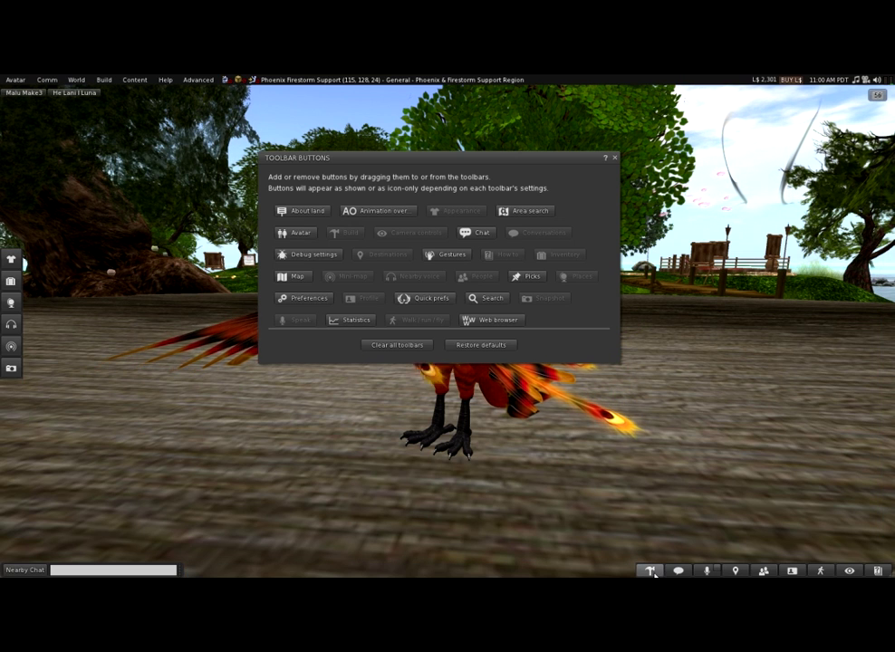
{"action": "left_click_drag", "start_coordinate": [651, 571], "coordinate": [390, 260]}
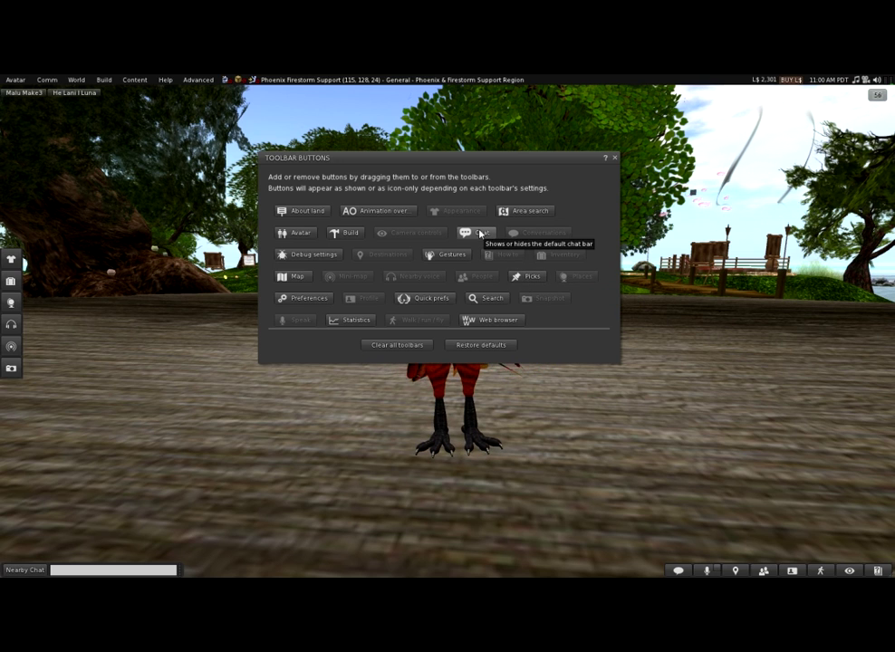
{"action": "left_click_drag", "start_coordinate": [479, 233], "coordinate": [614, 369]}
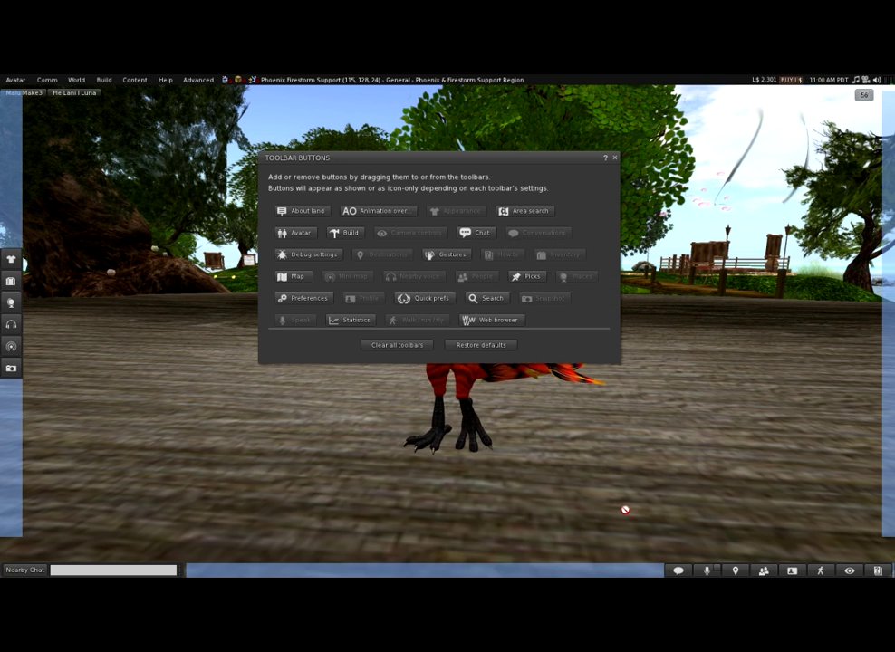
Add Chat to the bottom toolbar and test it by toggling the chat windows.
{"action": "left_click_drag", "start_coordinate": [625, 510], "coordinate": [668, 570]}
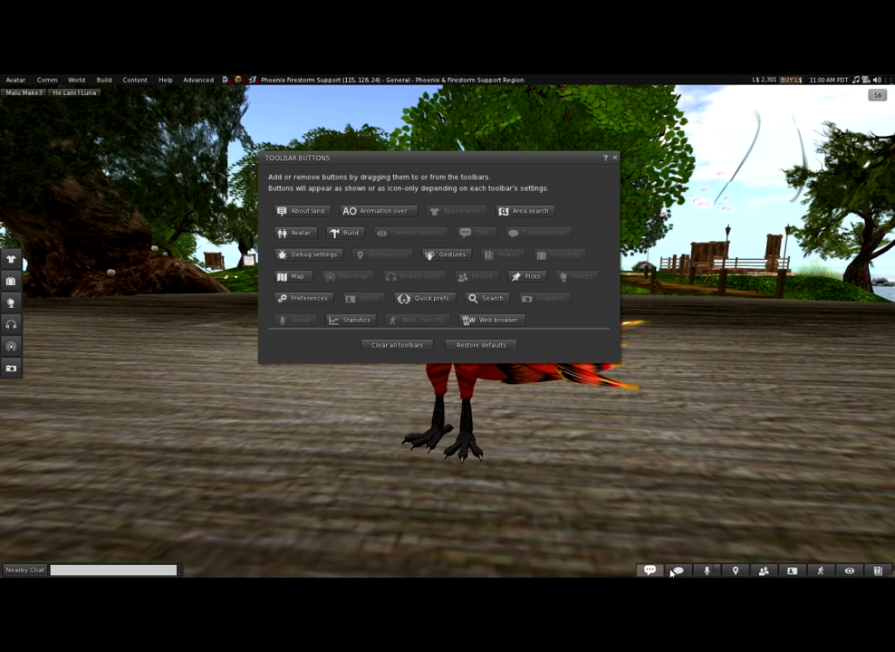
{"action": "left_click", "coordinate": [677, 570]}
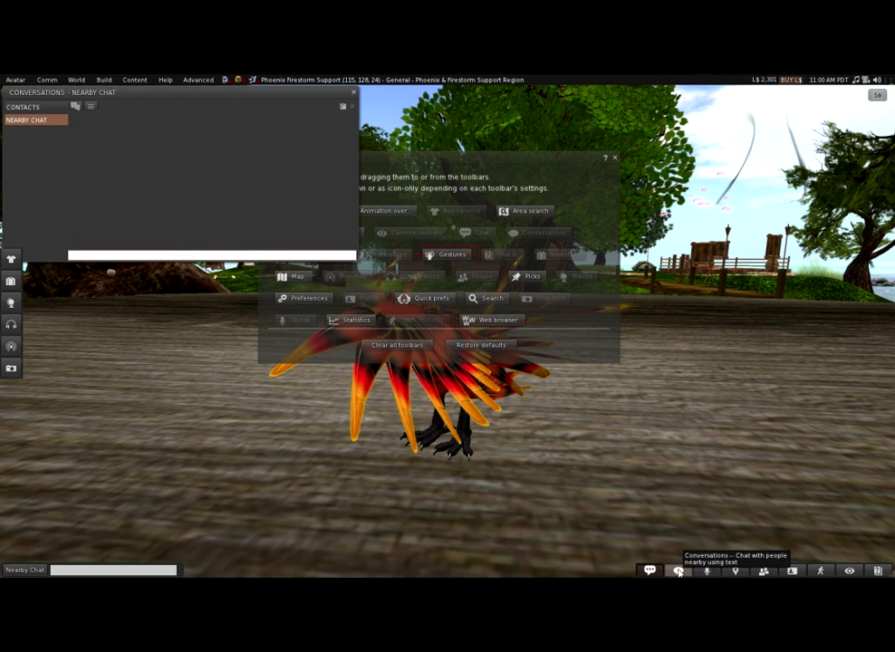
{"action": "left_click", "coordinate": [678, 571]}
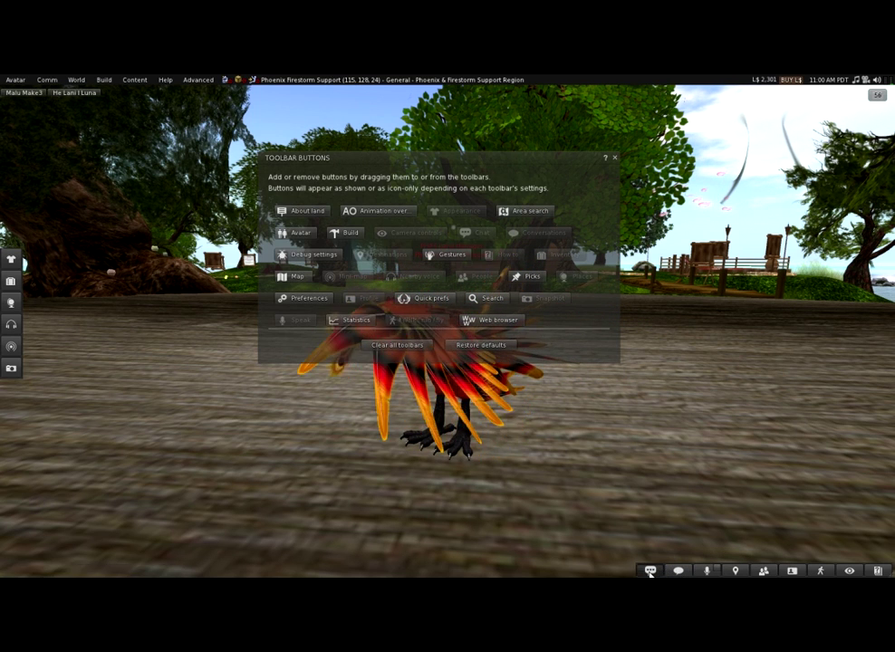
{"action": "left_click", "coordinate": [650, 572]}
{"action": "left_click", "coordinate": [650, 572]}
{"action": "left_click", "coordinate": [650, 572]}
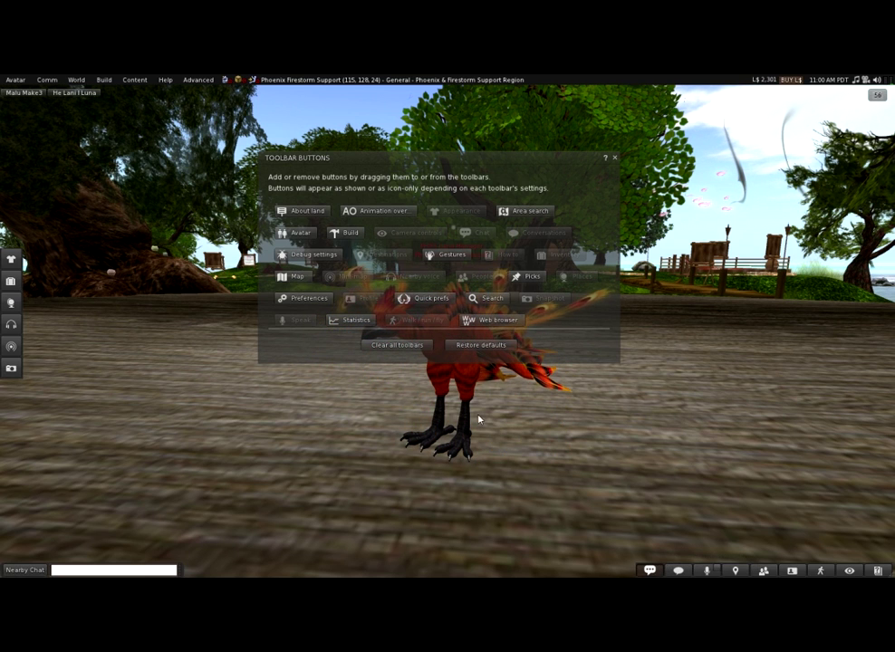
Add Preferences to the right-edge toolbar, test it, then close the Toolbar Buttons window.
{"action": "left_click", "coordinate": [313, 307]}
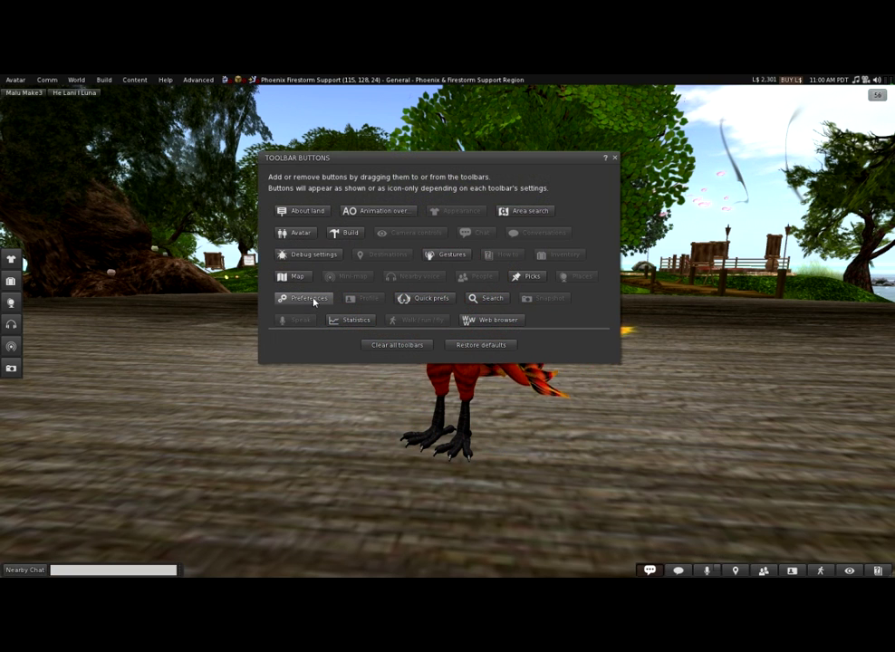
{"action": "left_click_drag", "start_coordinate": [313, 302], "coordinate": [887, 353]}
{"action": "left_click_drag", "start_coordinate": [887, 306], "coordinate": [887, 314]}
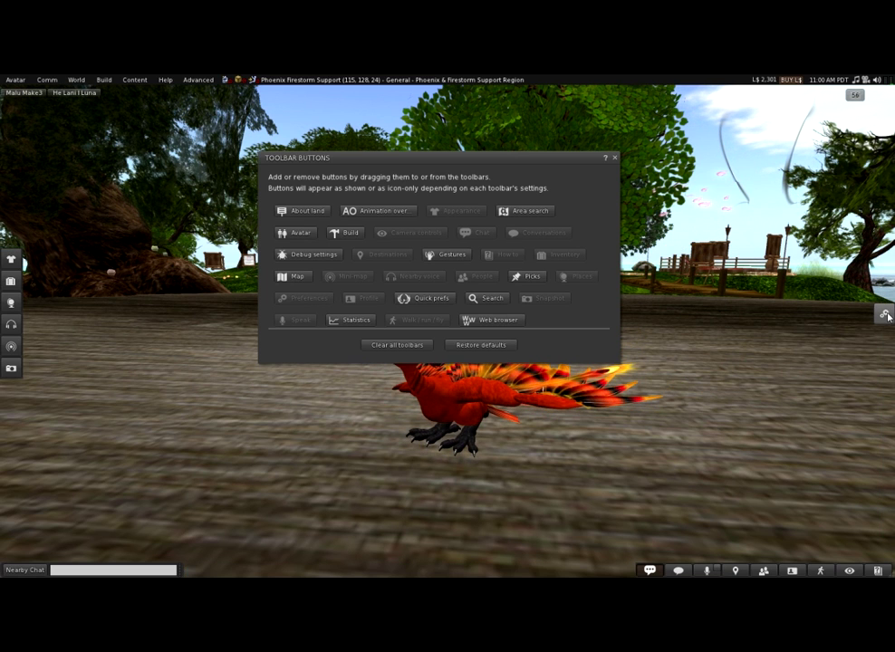
{"action": "left_click", "coordinate": [884, 313]}
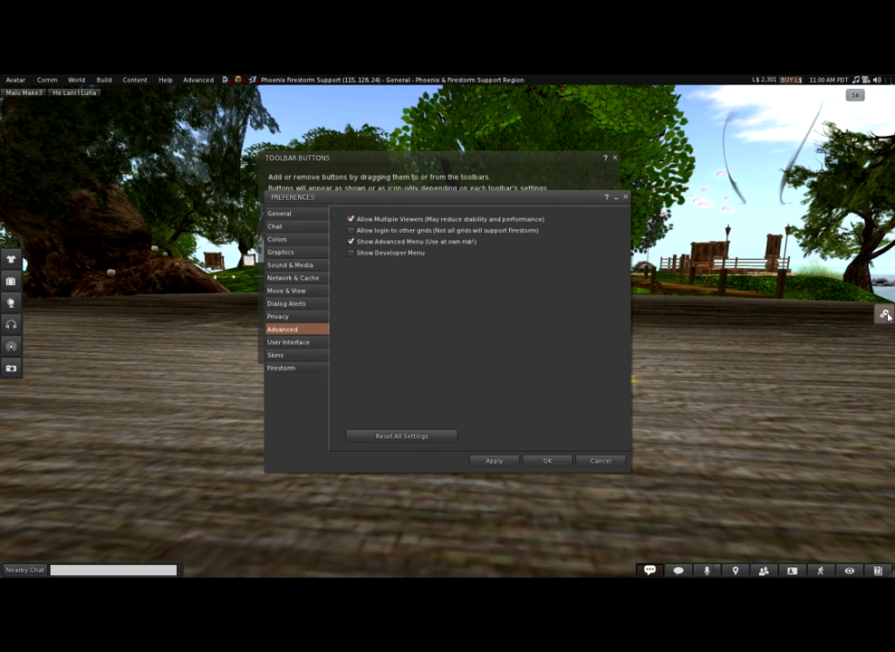
{"action": "left_click", "coordinate": [885, 313]}
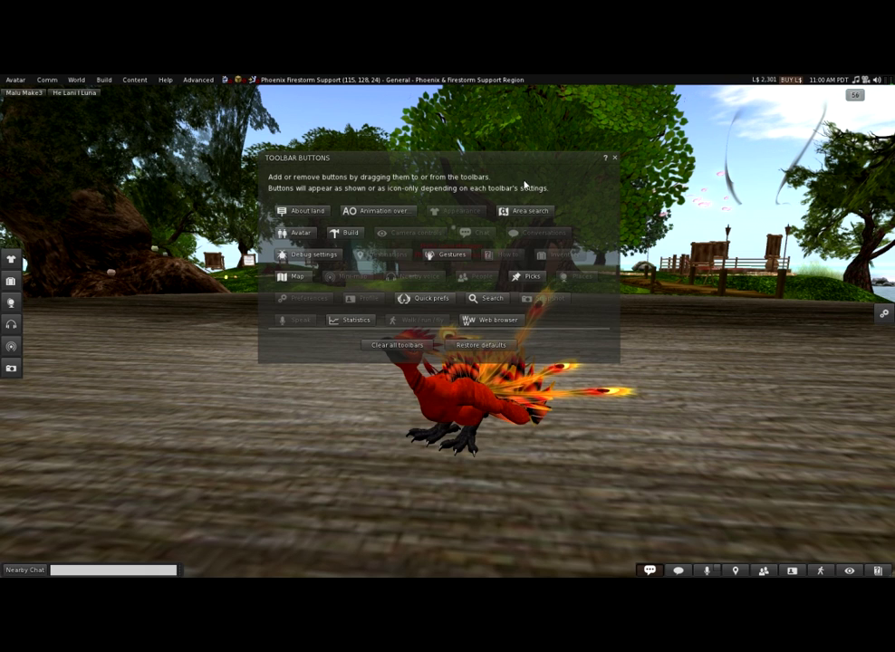
{"action": "left_click_drag", "start_coordinate": [528, 161], "coordinate": [518, 155]}
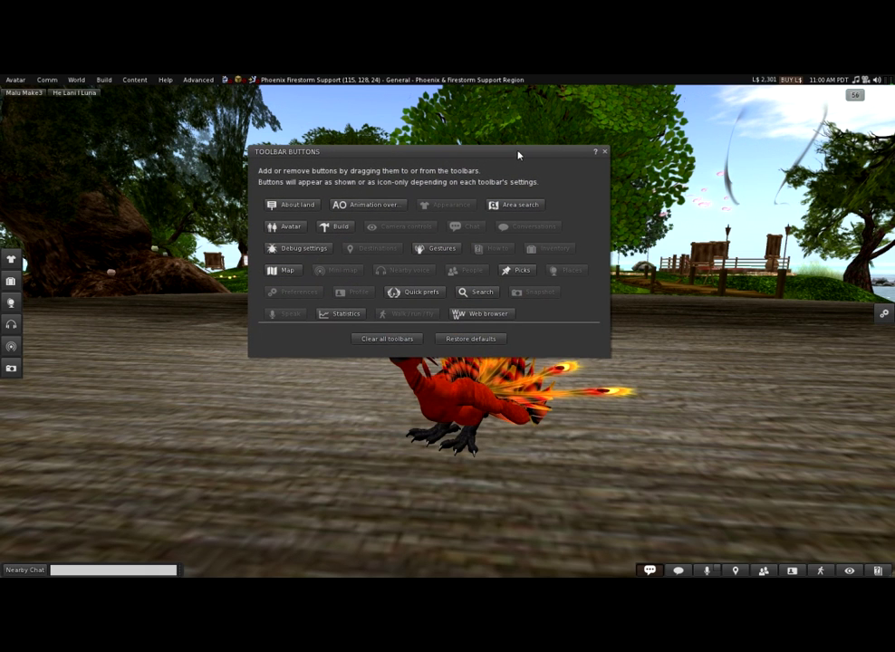
{"action": "left_click", "coordinate": [605, 152]}
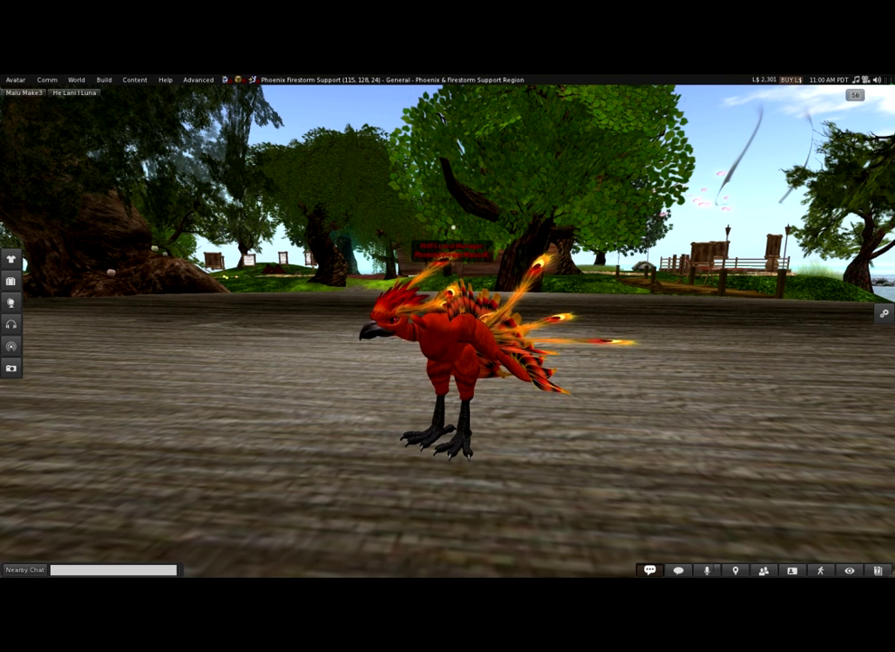
Bring up the bottom toolbar's layout menu and dismiss it without changes.
{"action": "right_click", "coordinate": [681, 569]}
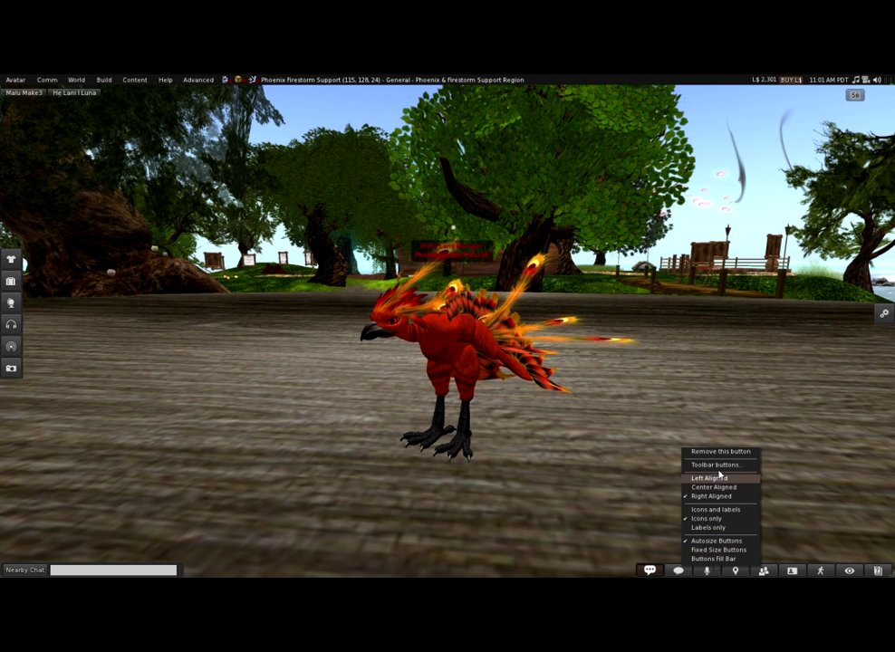
{"action": "left_click", "coordinate": [588, 453]}
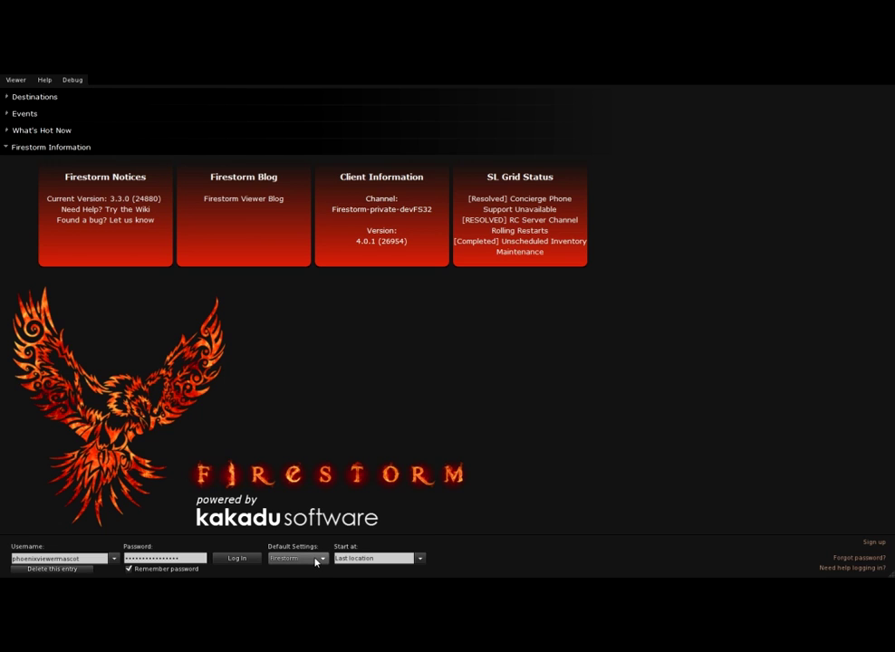
Choose Phoenix in the login screen's Default Settings dropdown.
{"action": "left_click", "coordinate": [316, 559]}
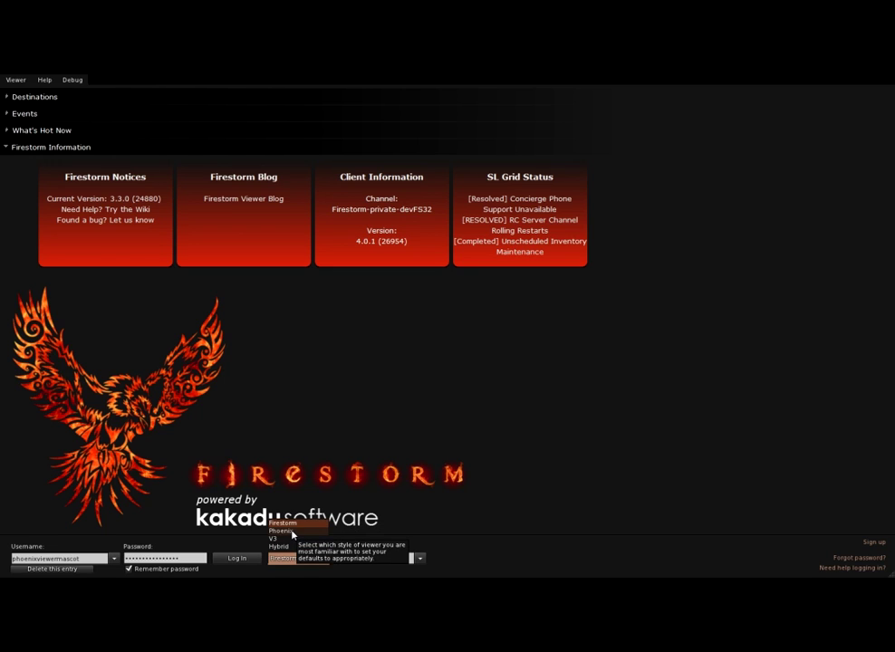
{"action": "left_click", "coordinate": [293, 532]}
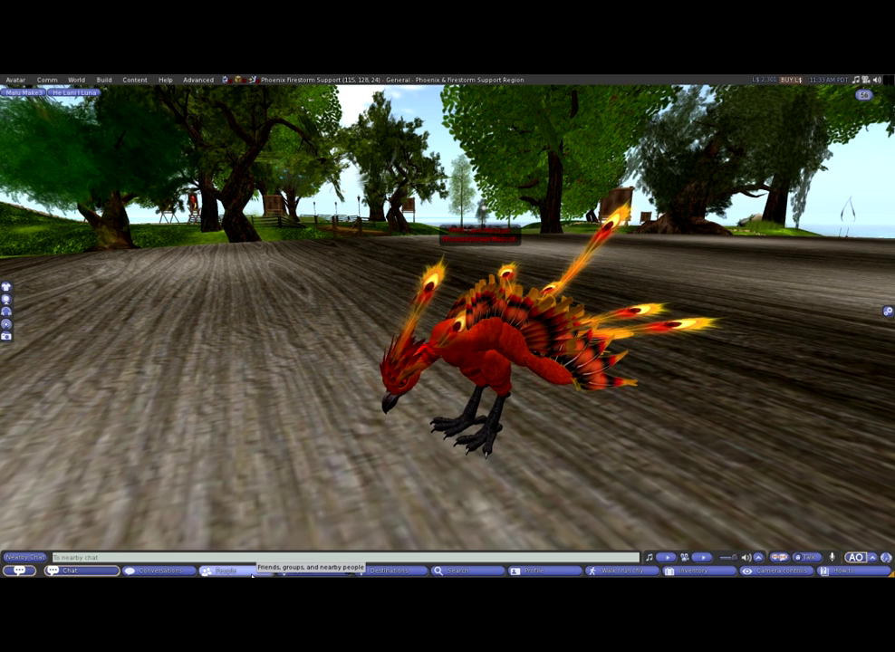
Make the bottom toolbar use fixed-size buttons with icons and labels, and move Profile before Search.
{"action": "right_click", "coordinate": [480, 573]}
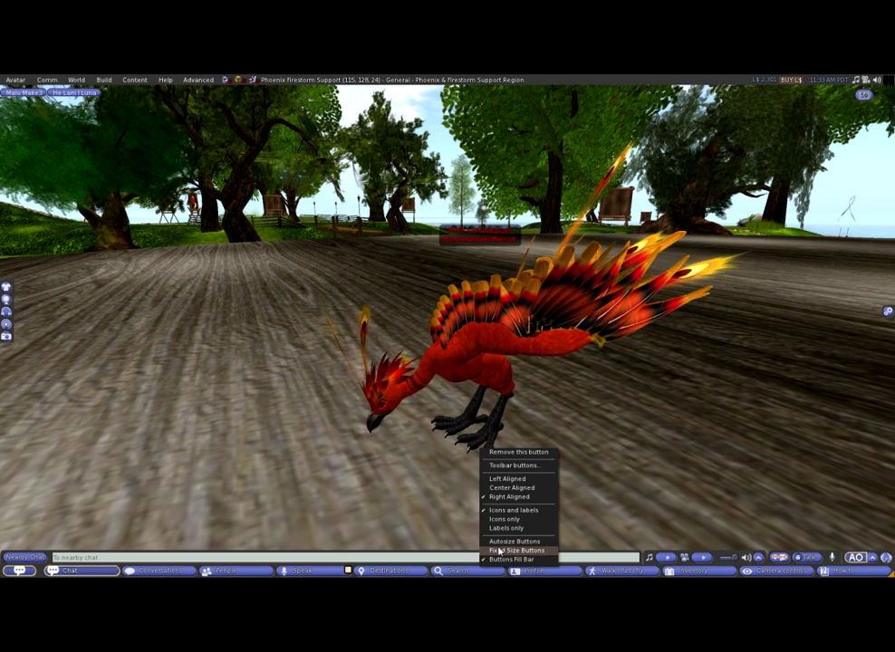
{"action": "left_click", "coordinate": [498, 551]}
{"action": "right_click", "coordinate": [489, 571]}
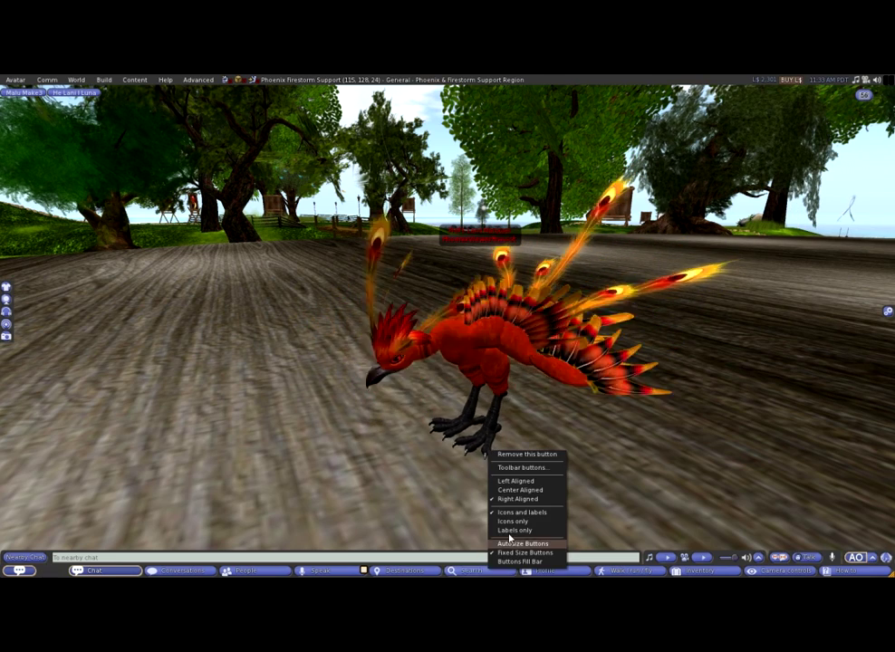
{"action": "left_click", "coordinate": [512, 530]}
{"action": "right_click", "coordinate": [497, 570]}
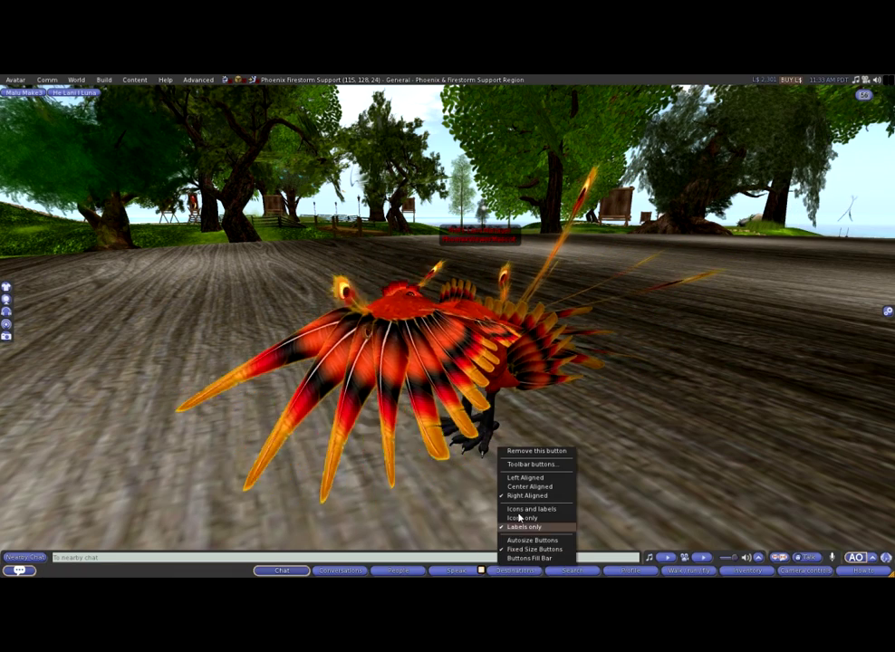
{"action": "left_click", "coordinate": [520, 518]}
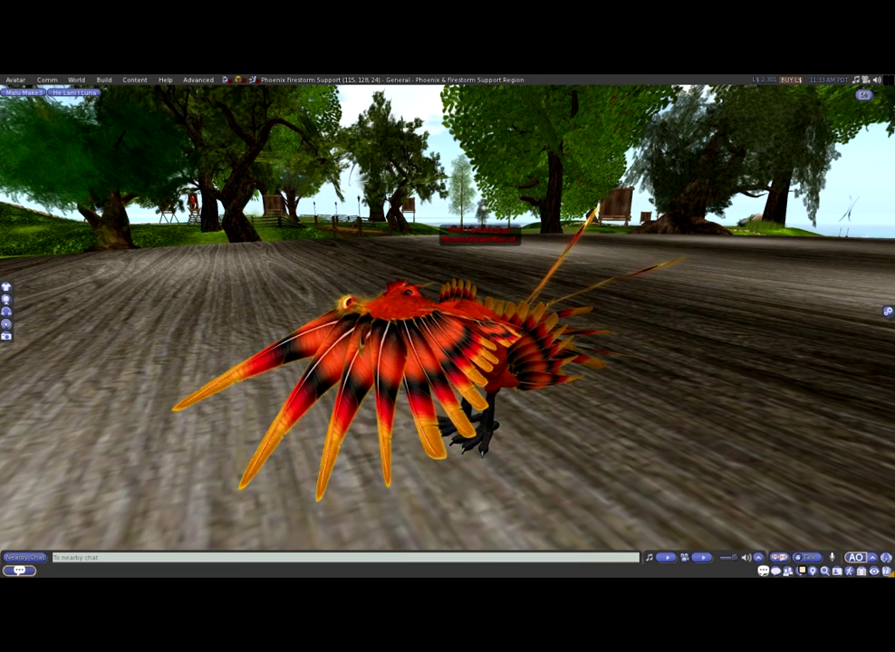
{"action": "right_click", "coordinate": [786, 570]}
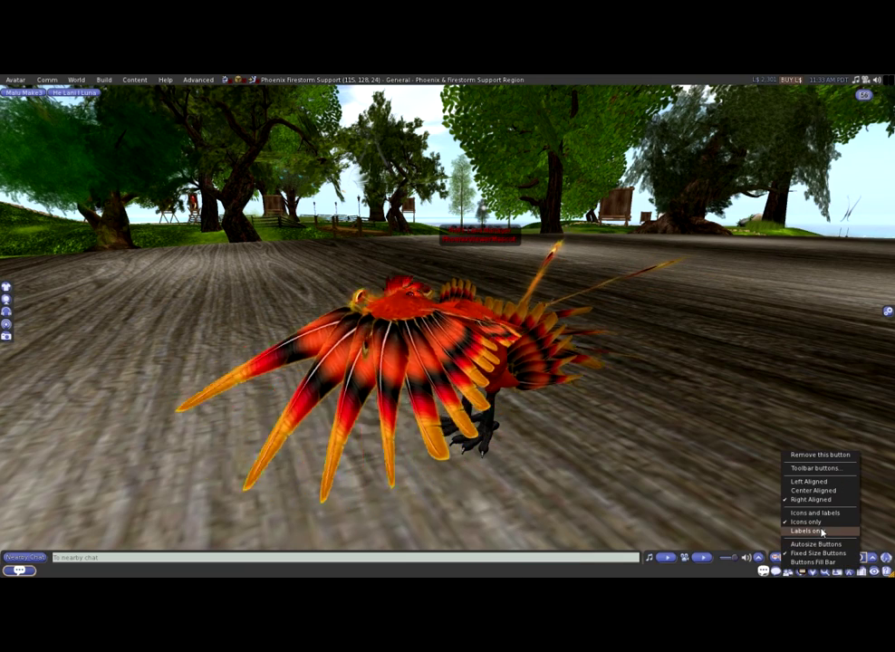
{"action": "left_click", "coordinate": [813, 512]}
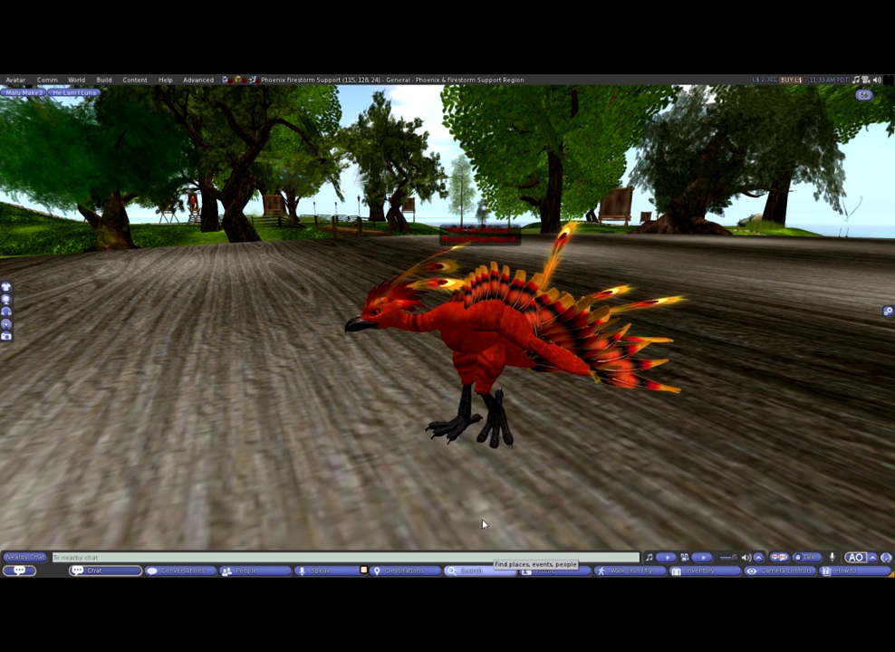
{"action": "mouse_move", "coordinate": [554, 573]}
{"action": "left_mouse_down"}
{"action": "mouse_move", "coordinate": [437, 570]}
{"action": "mouse_move", "coordinate": [584, 572]}
{"action": "left_mouse_up"}
Remove the Destinations button from the bottom toolbar using the Toolbar Buttons window, then close it.
{"action": "right_click", "coordinate": [579, 570]}
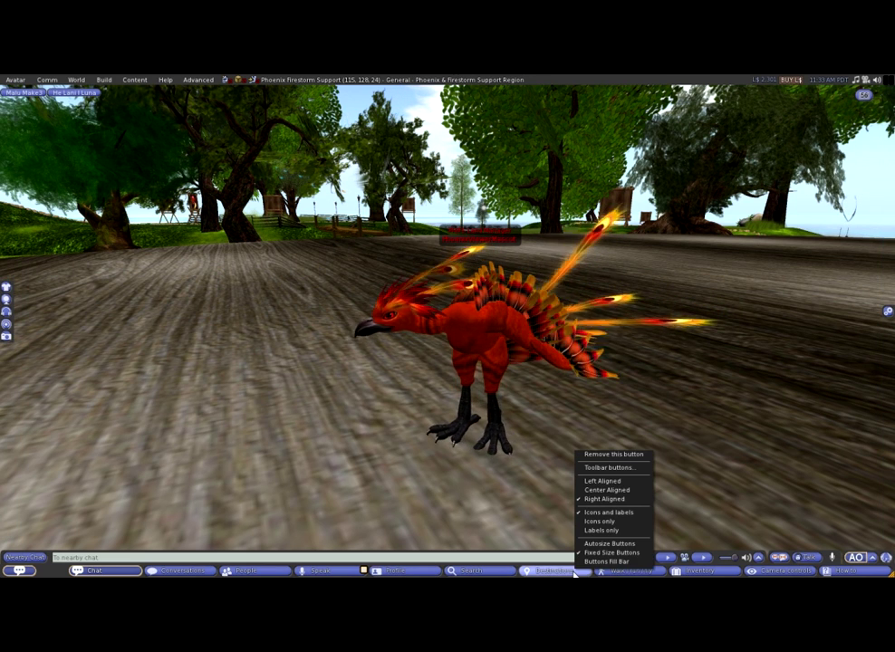
{"action": "left_click", "coordinate": [605, 467]}
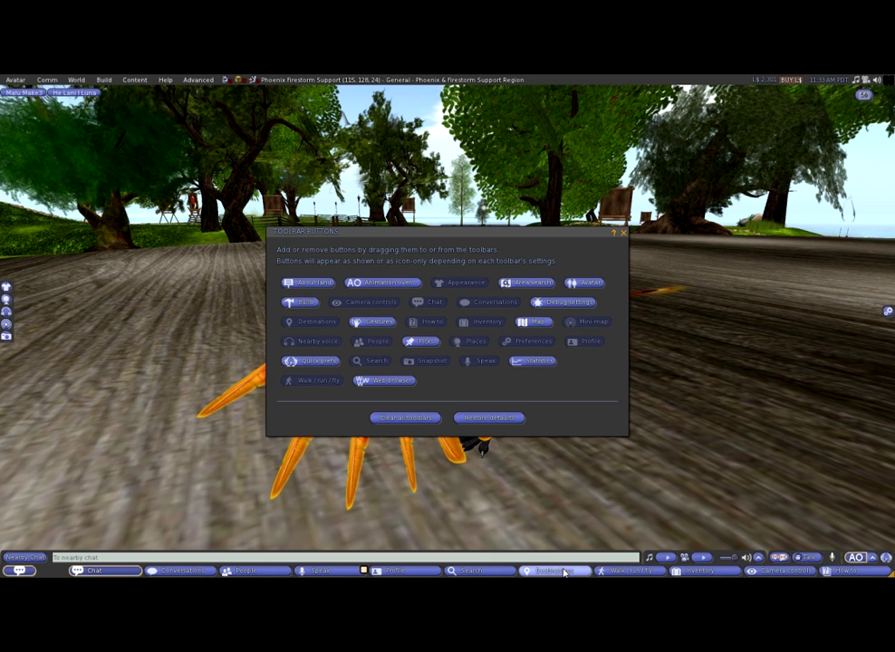
{"action": "left_click_drag", "start_coordinate": [563, 572], "coordinate": [485, 392]}
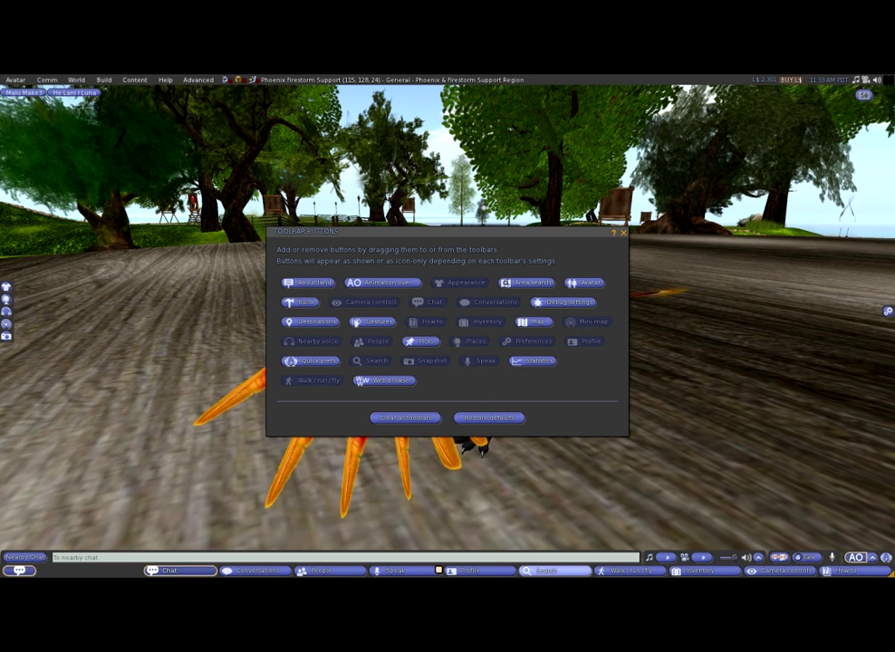
{"action": "right_click", "coordinate": [562, 572]}
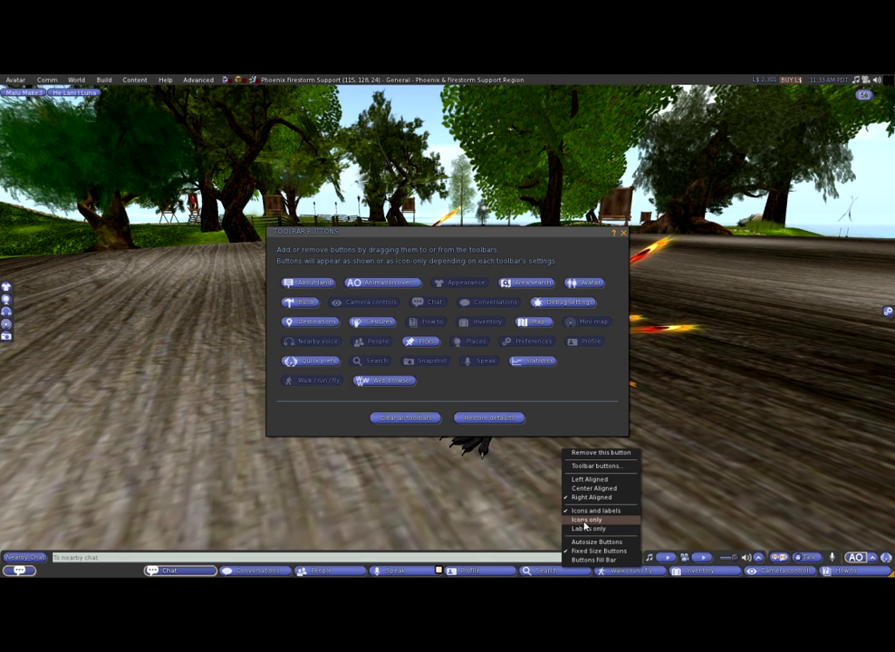
{"action": "left_click", "coordinate": [574, 404]}
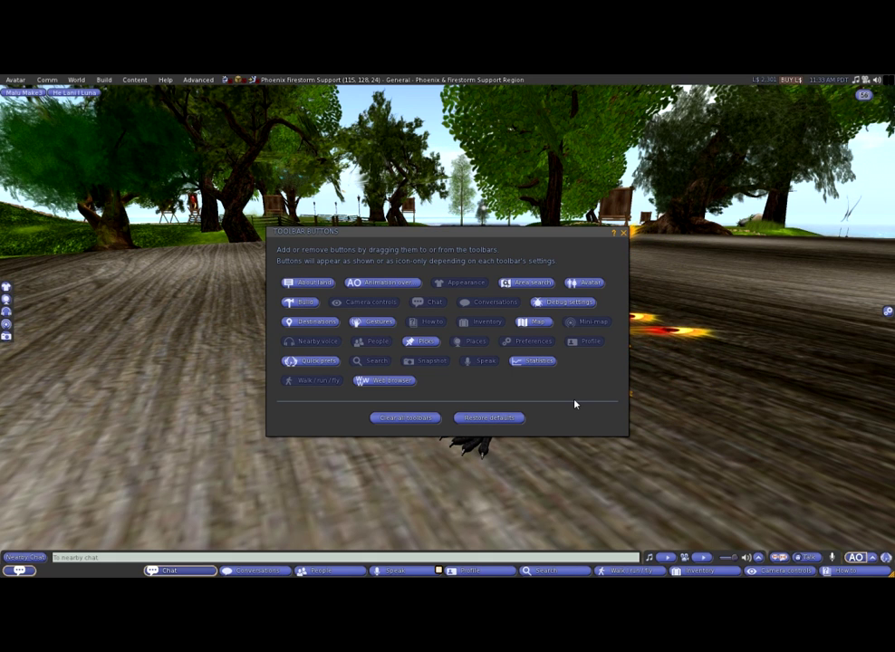
{"action": "left_click", "coordinate": [623, 234]}
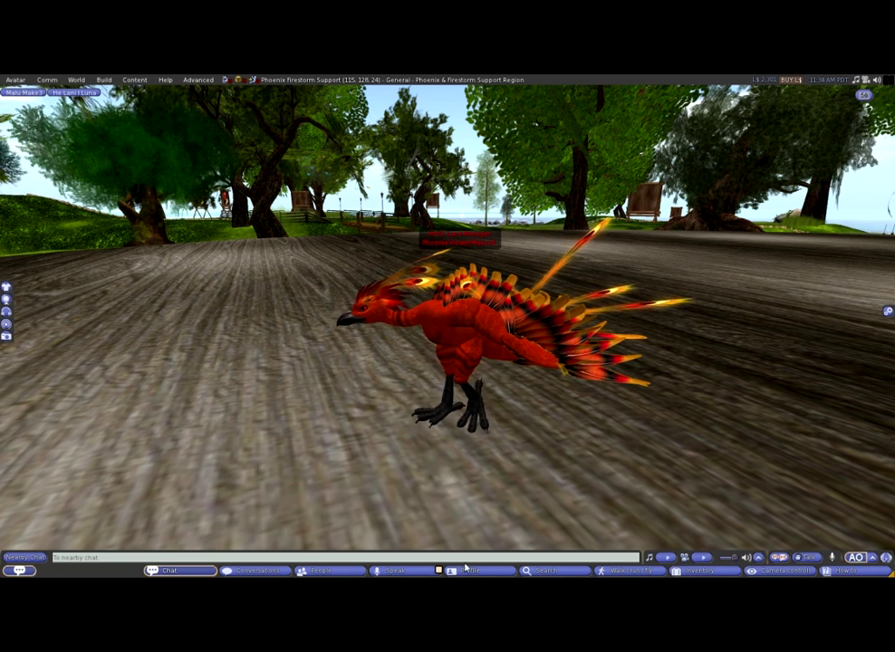
Set the bottom toolbar to Buttons Fill Bar so the buttons stretch across it.
{"action": "right_click", "coordinate": [479, 573]}
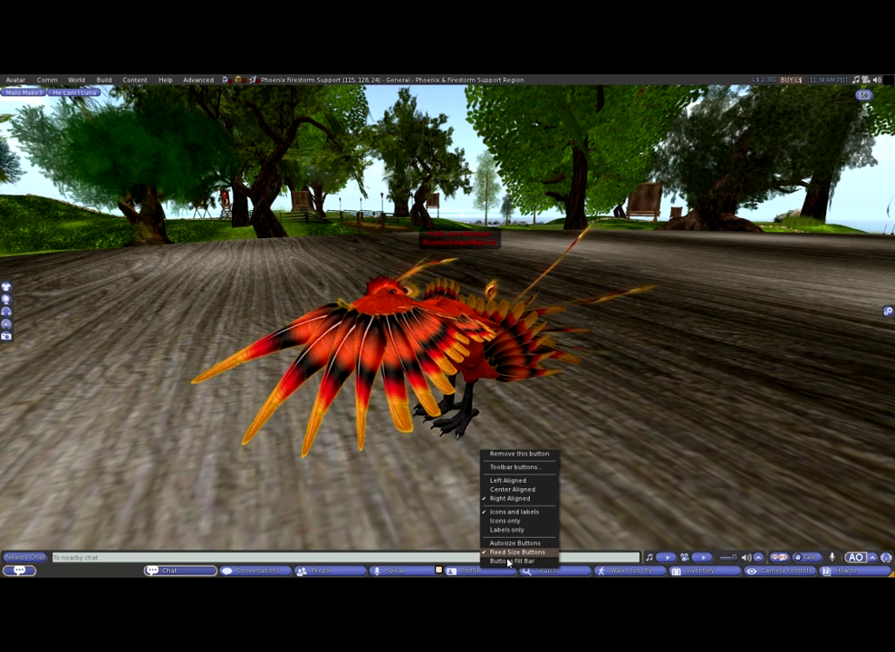
{"action": "left_click", "coordinate": [509, 561]}
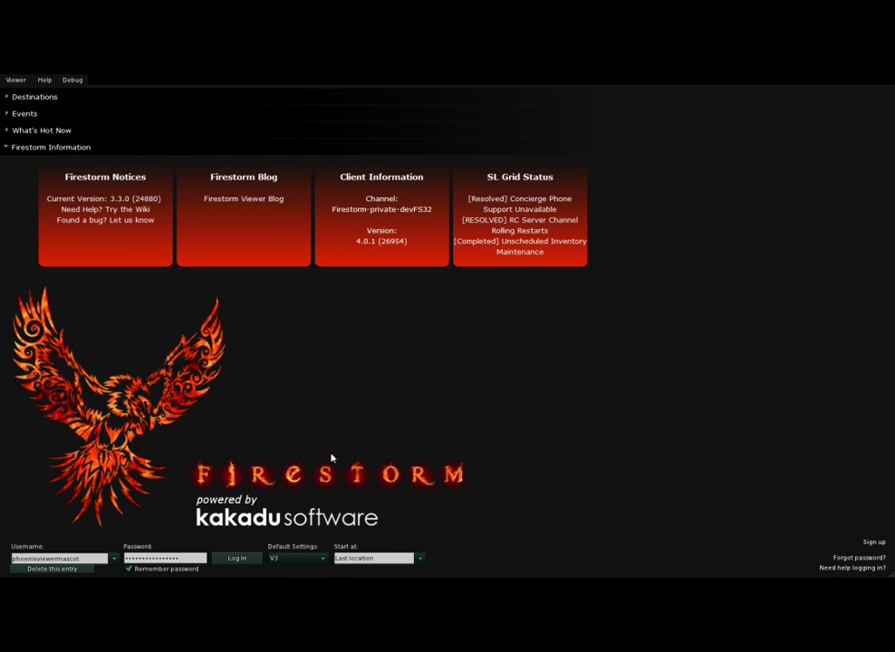
Keep V3 as the login default settings and choose the StarLight CUI skin in Preferences.
{"action": "left_click", "coordinate": [322, 558]}
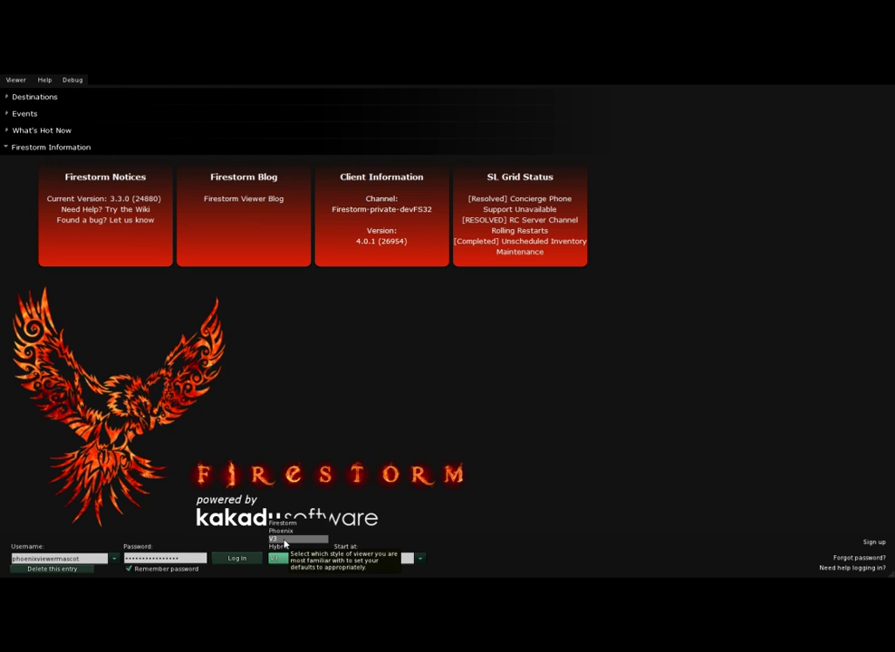
{"action": "left_click", "coordinate": [285, 539]}
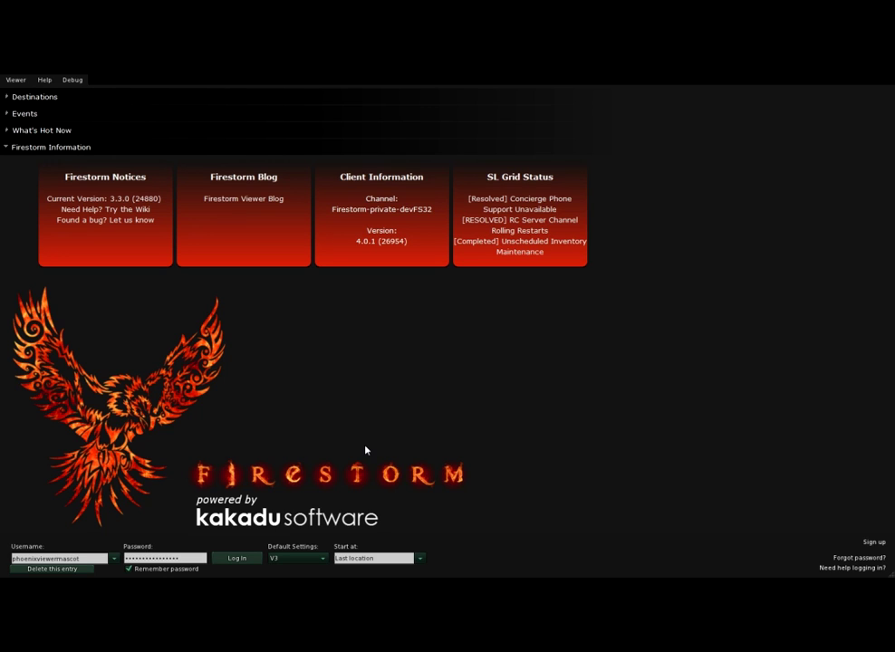
{"action": "key", "text": "ctrl+p"}
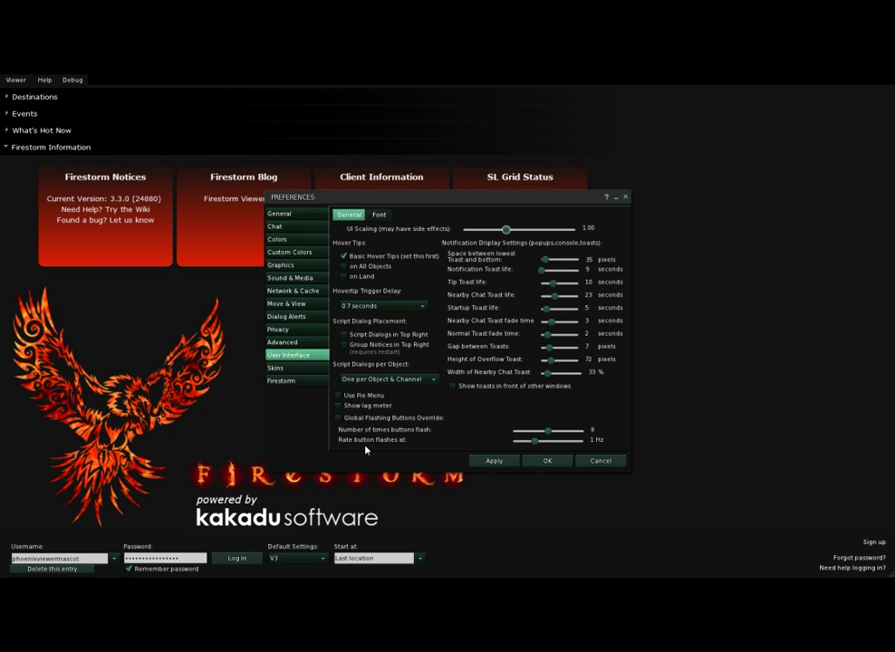
{"action": "left_click", "coordinate": [280, 368]}
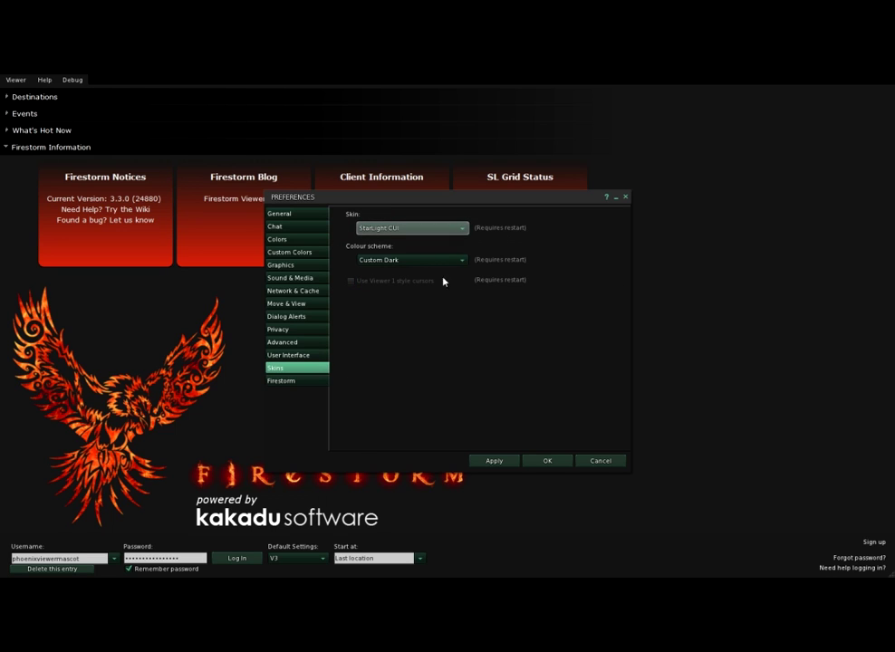
{"action": "left_click", "coordinate": [379, 229]}
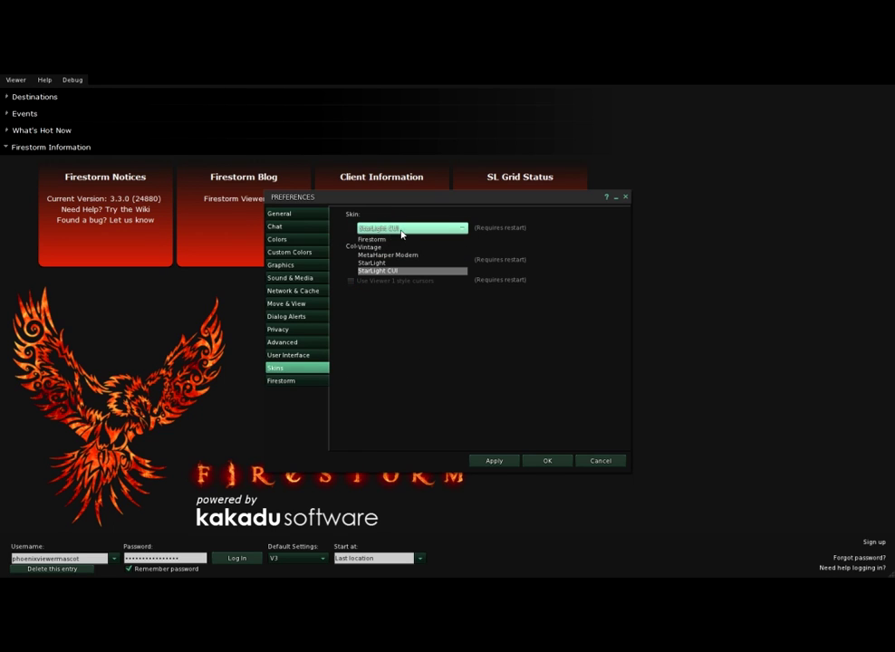
{"action": "left_click", "coordinate": [396, 272]}
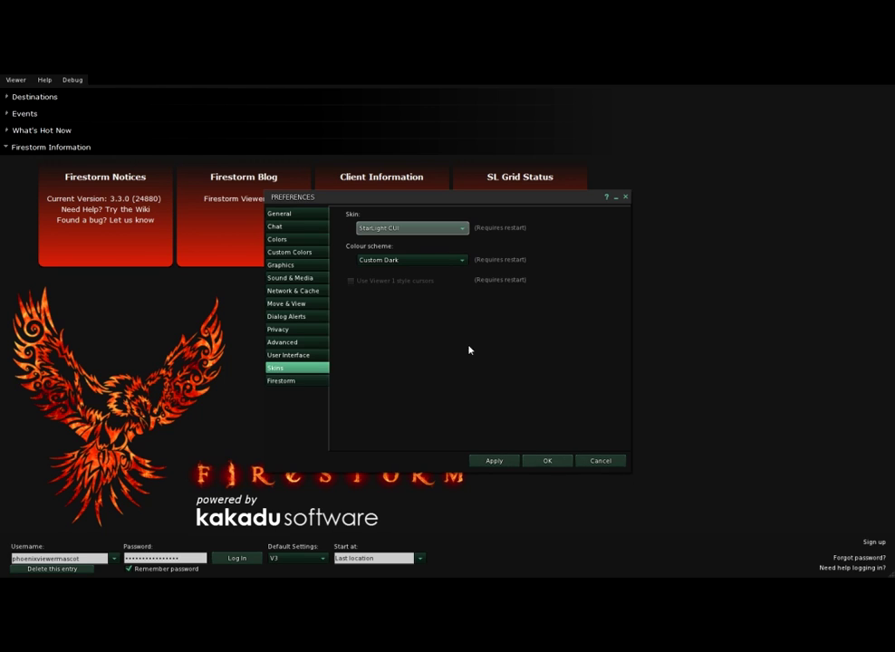
Close Preferences, log in to the world, and reopen Preferences with Ctrl+P.
{"action": "left_click", "coordinate": [544, 461]}
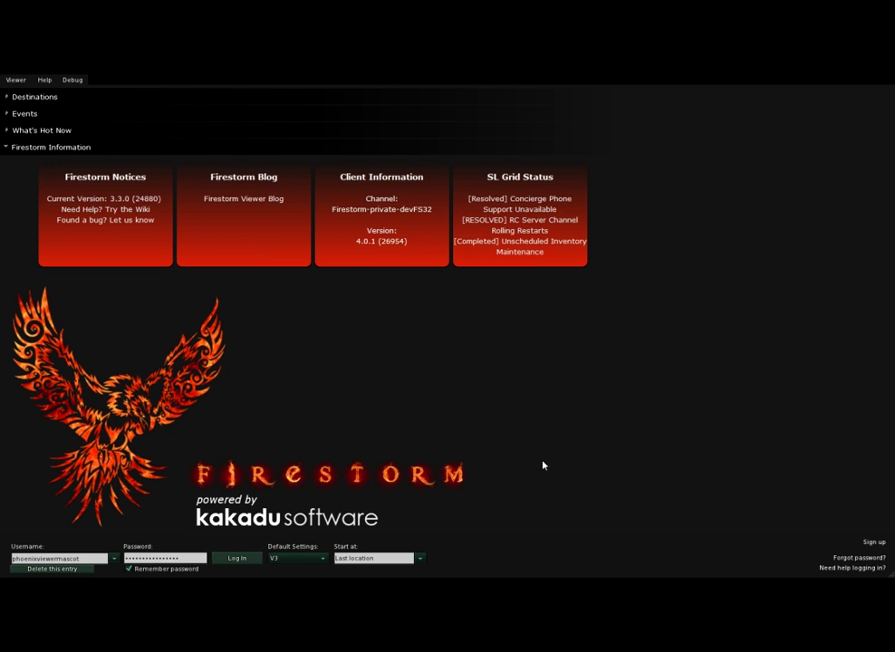
{"action": "left_click", "coordinate": [236, 559]}
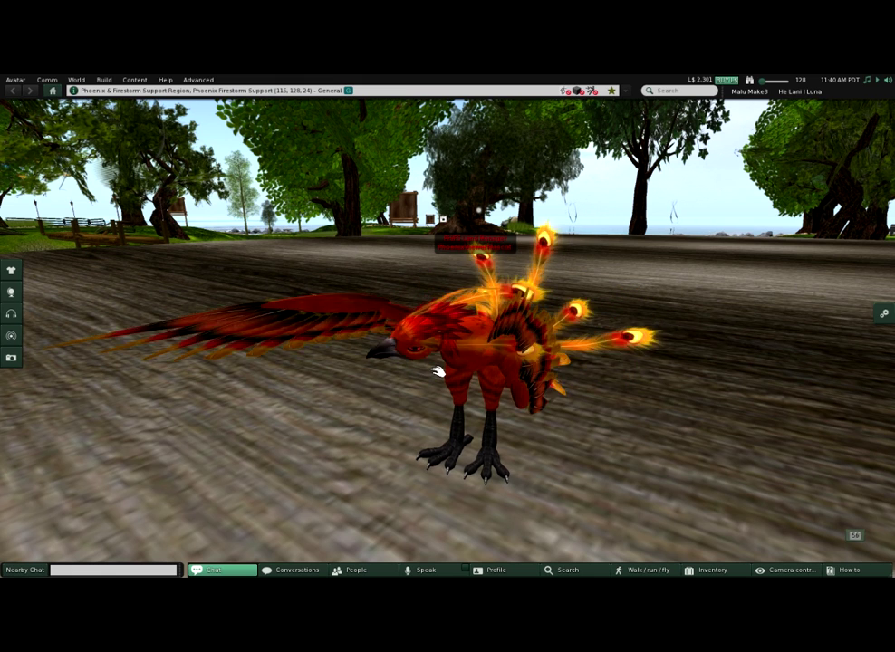
{"action": "key", "text": "ctrl+p"}
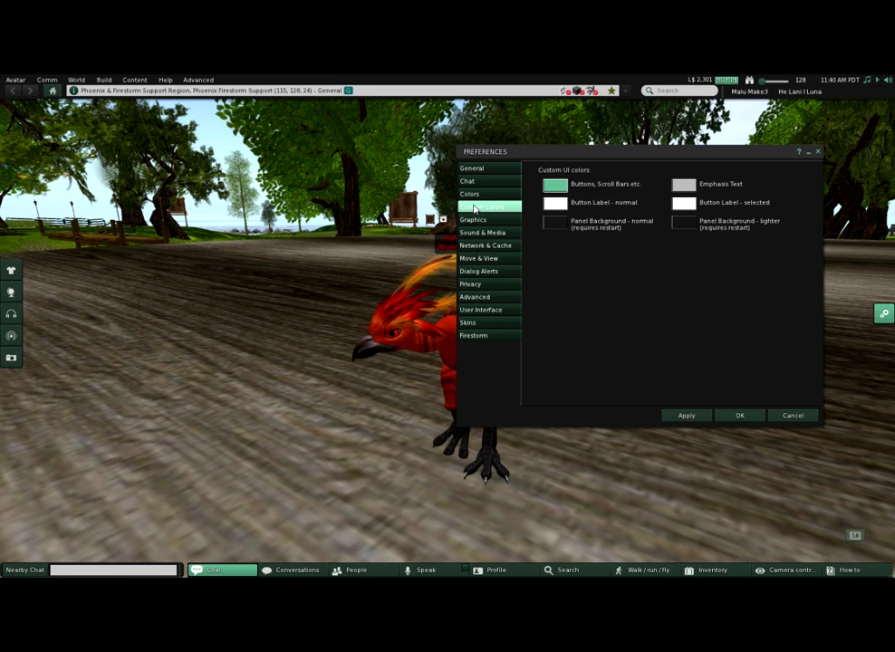
Set the Buttons, Scroll Bars colour to pink (255,0,128) and open Nearby Chat.
{"action": "left_click_drag", "start_coordinate": [541, 159], "coordinate": [599, 124]}
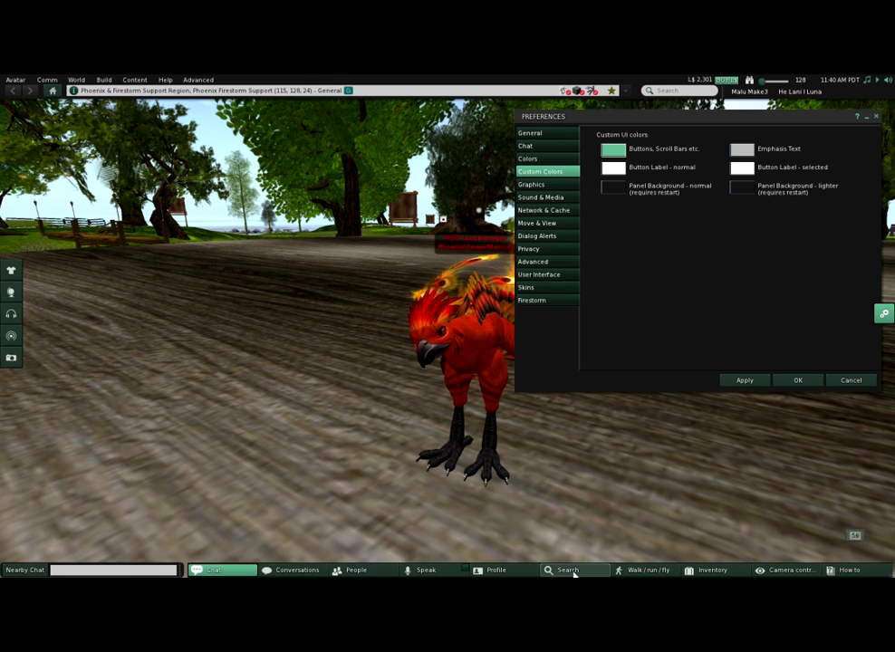
{"action": "left_click_drag", "start_coordinate": [635, 124], "coordinate": [616, 128]}
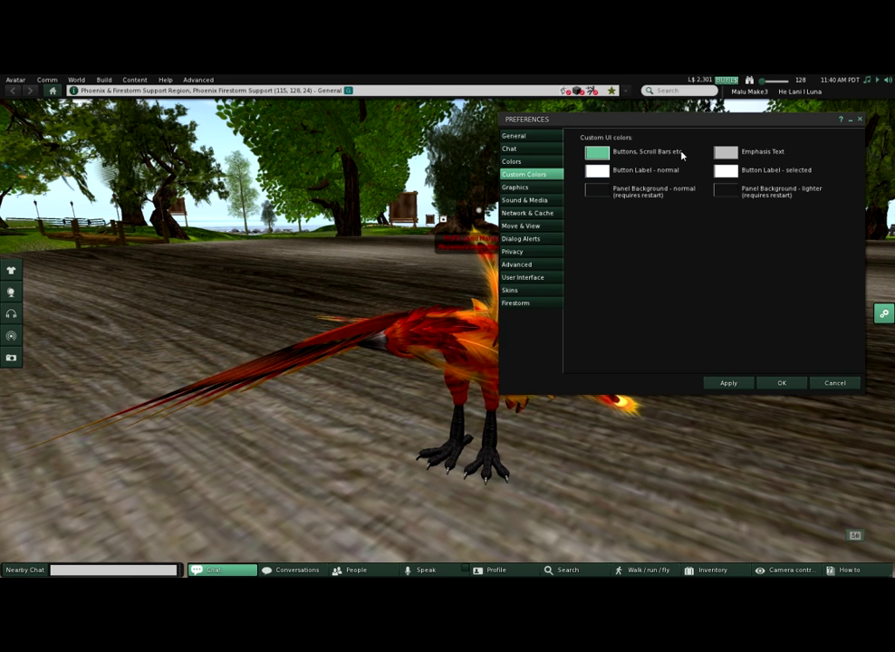
{"action": "left_click", "coordinate": [597, 152]}
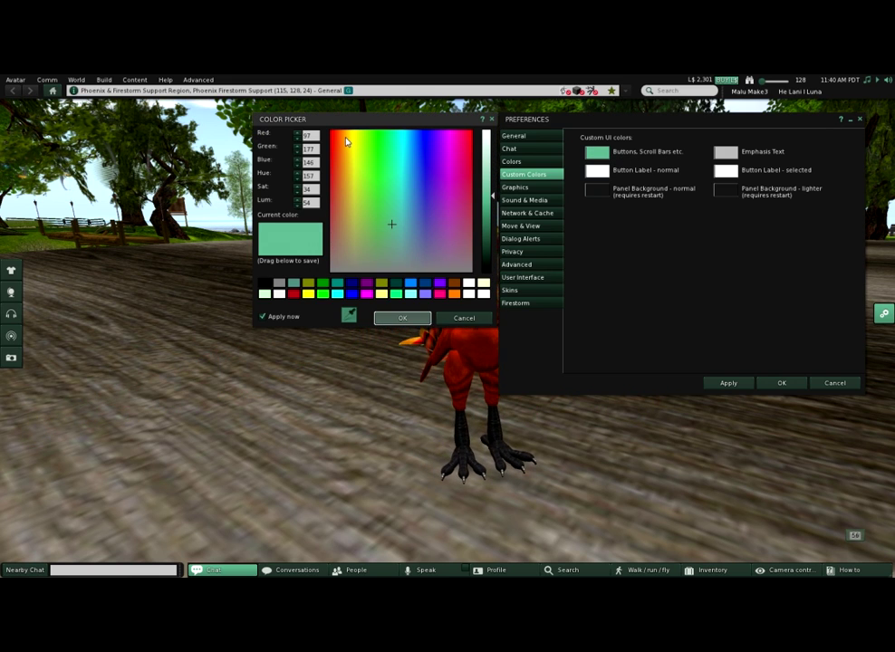
{"action": "left_click", "coordinate": [309, 295]}
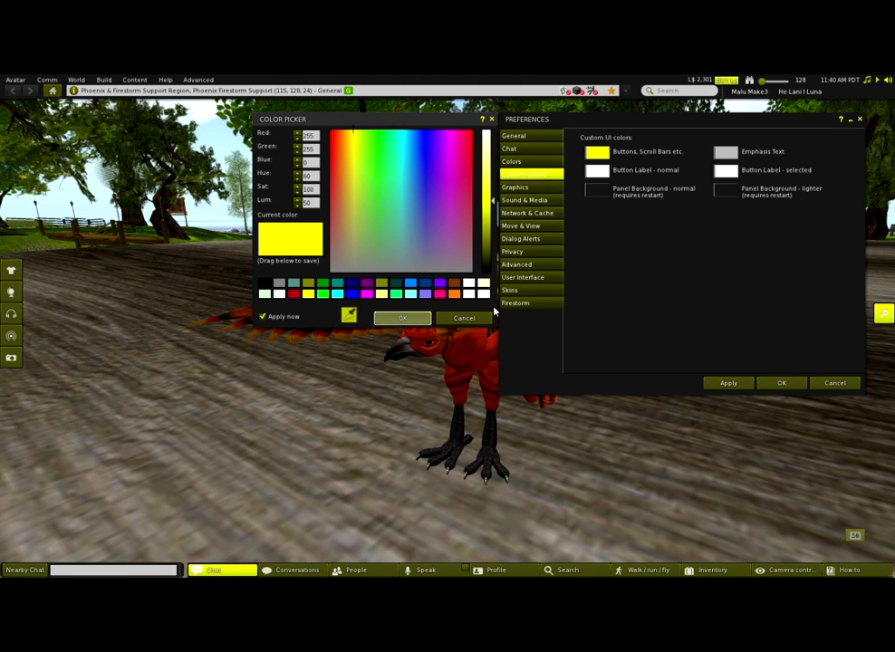
{"action": "left_click", "coordinate": [294, 295]}
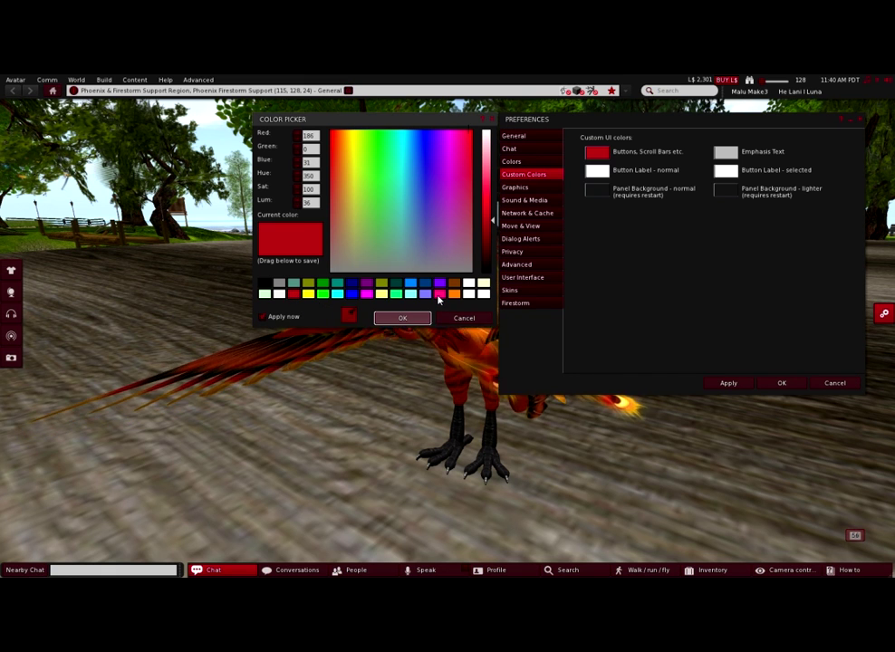
{"action": "left_click", "coordinate": [439, 294]}
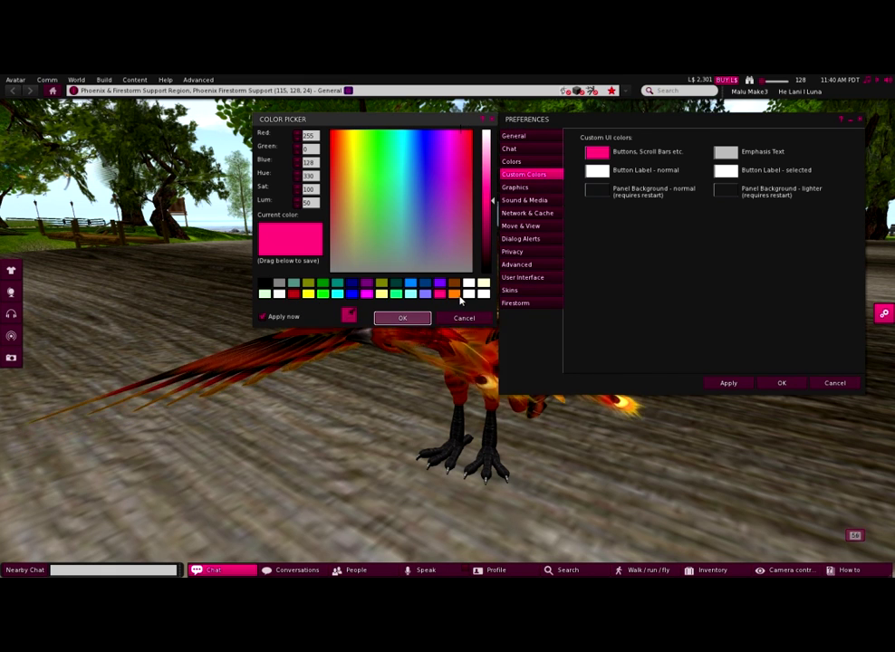
{"action": "left_click", "coordinate": [454, 295]}
{"action": "left_click", "coordinate": [410, 295]}
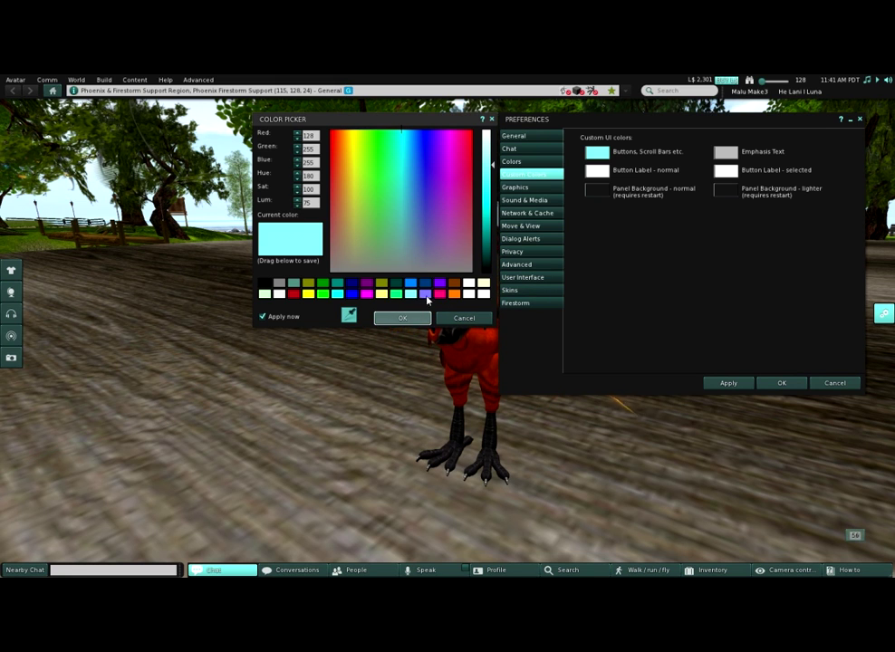
{"action": "left_click", "coordinate": [438, 296]}
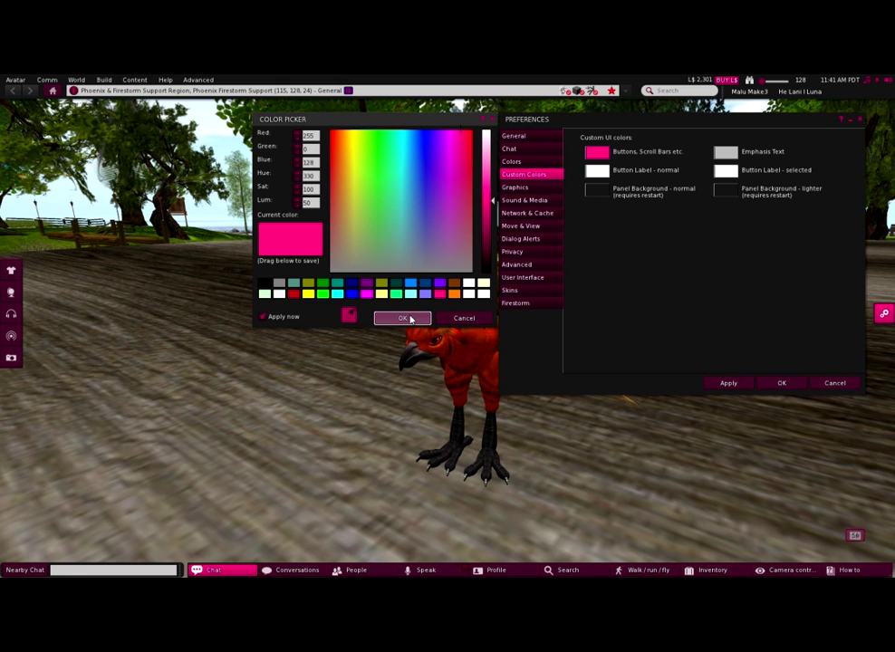
{"action": "left_click", "coordinate": [403, 318]}
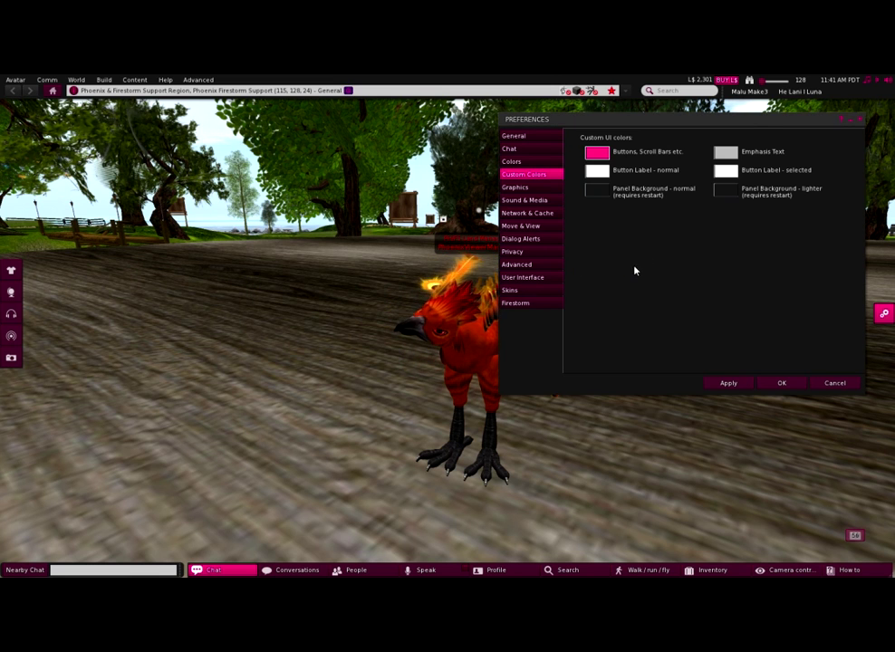
{"action": "key", "text": "ctrl+t"}
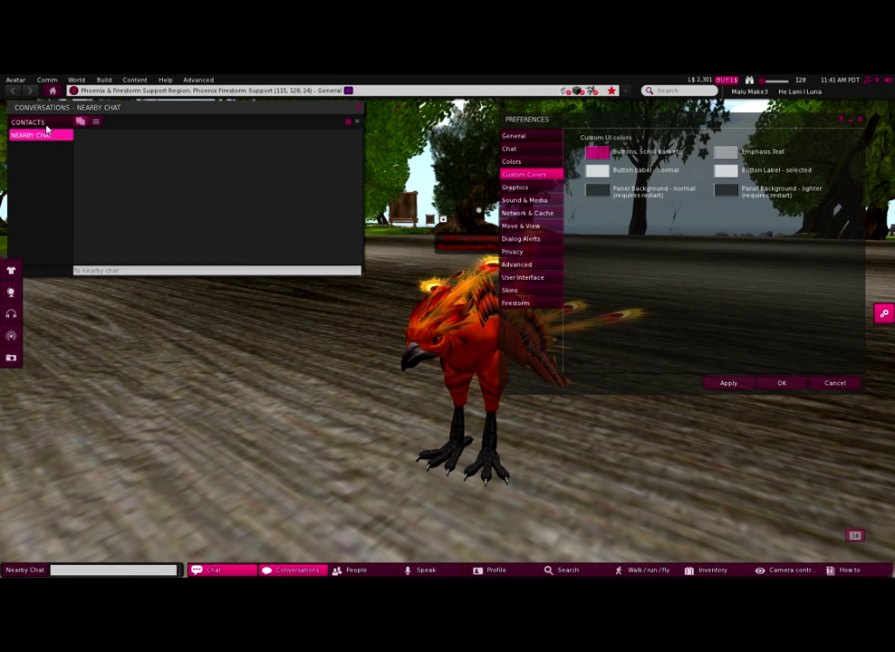
Change the Buttons, Scroll Bars custom colour to orange.
{"action": "left_click", "coordinate": [44, 126]}
{"action": "left_click", "coordinate": [38, 136]}
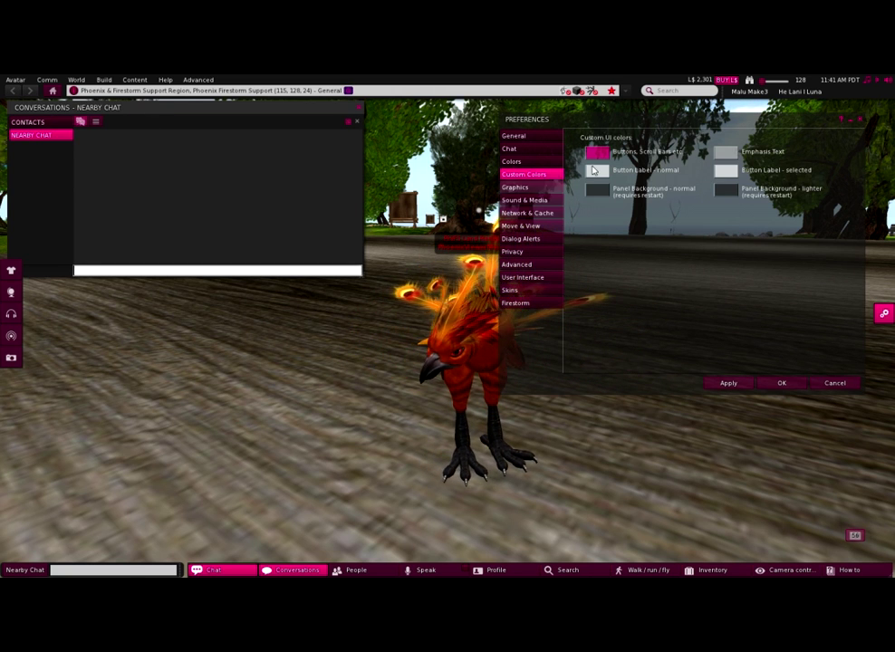
{"action": "left_click", "coordinate": [598, 154]}
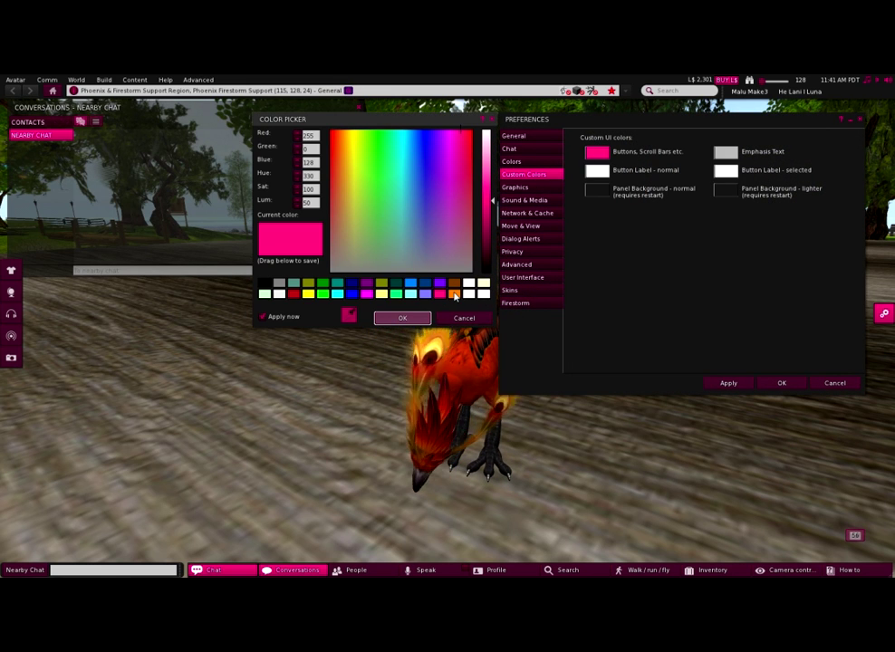
{"action": "left_click", "coordinate": [454, 295]}
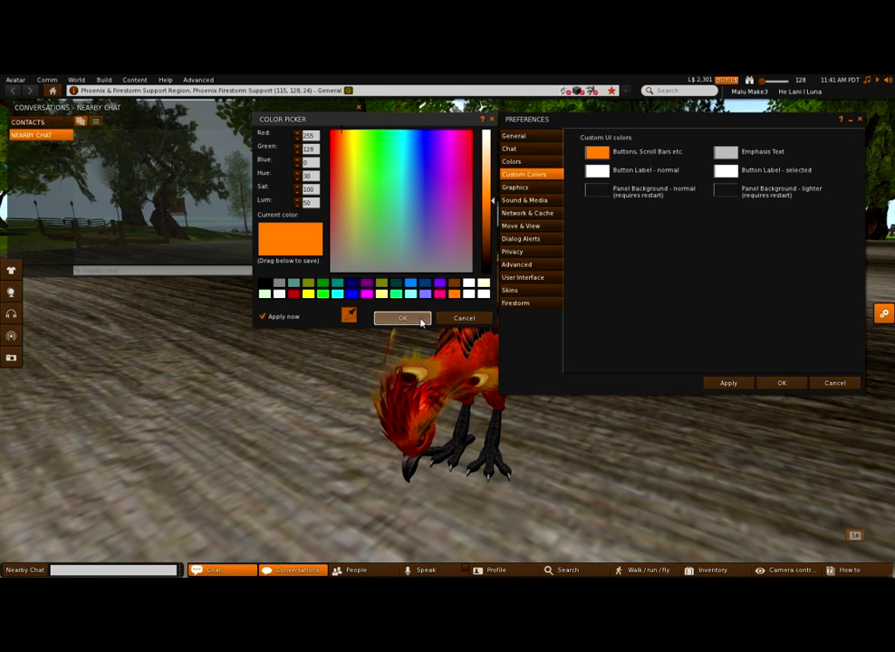
{"action": "left_click", "coordinate": [402, 318]}
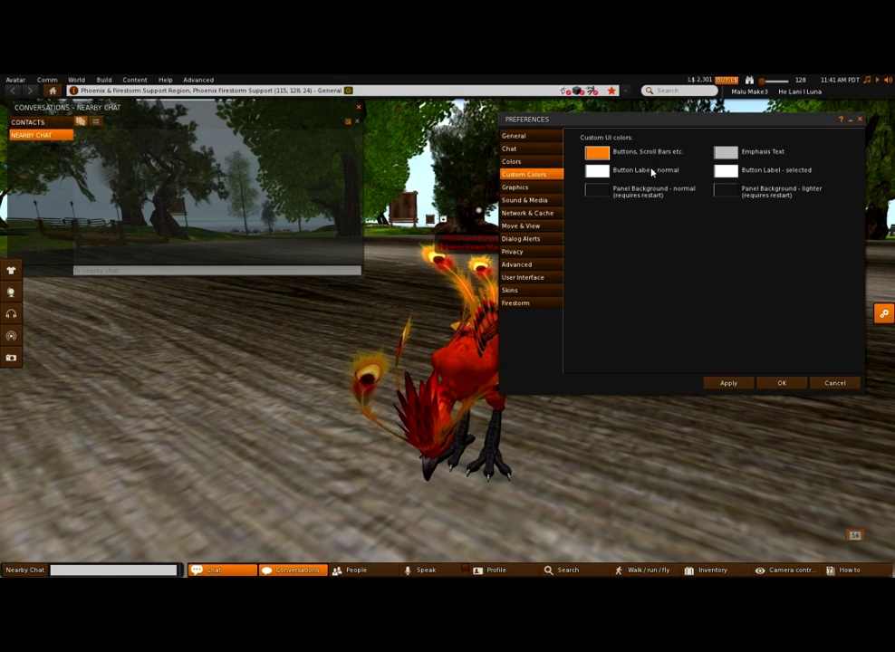
Set the Emphasis Text colour to green.
{"action": "left_click", "coordinate": [724, 156]}
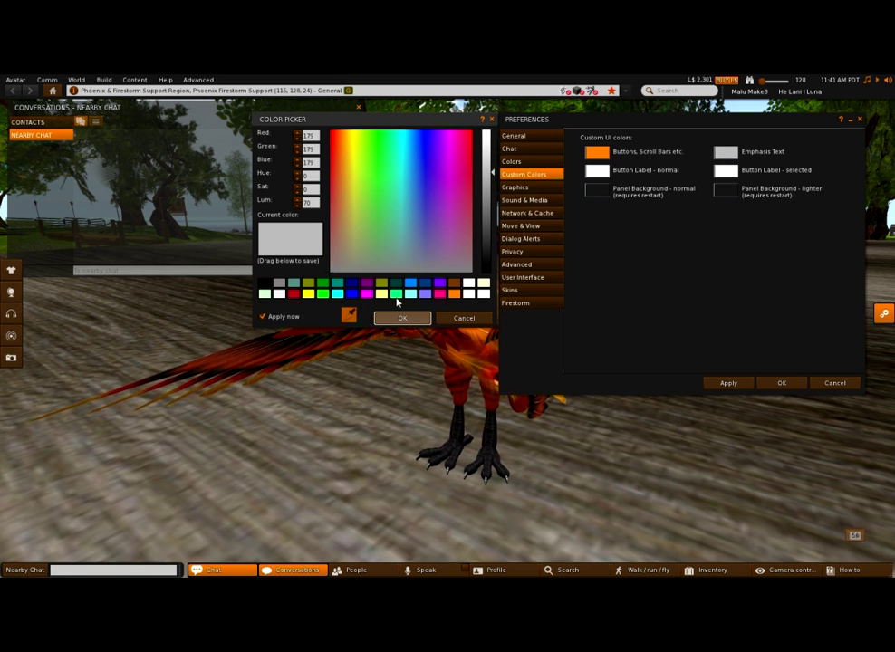
{"action": "left_click", "coordinate": [396, 295]}
{"action": "left_click", "coordinate": [396, 317]}
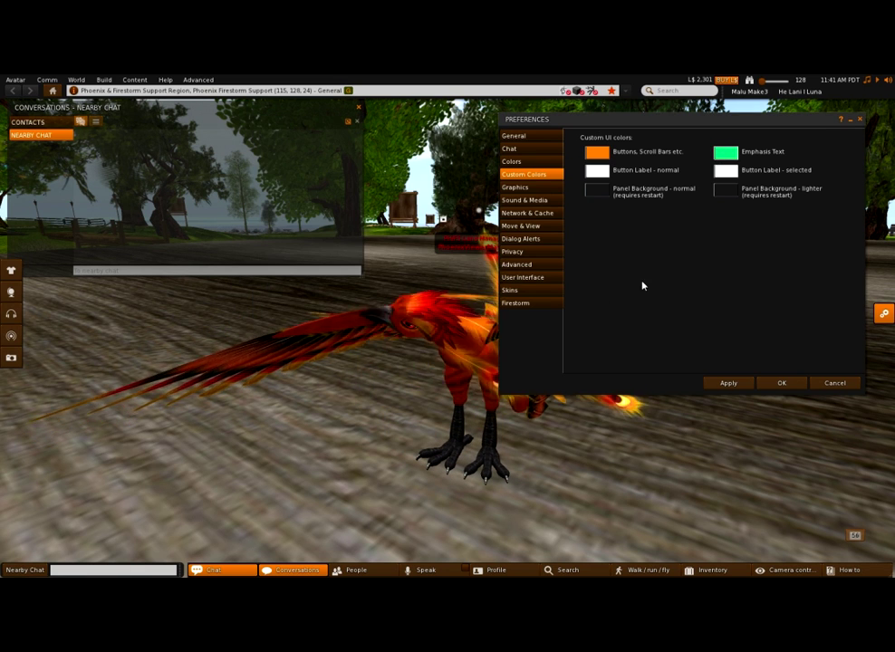
Set the Button Label - normal colour to lavender.
{"action": "left_click", "coordinate": [597, 171]}
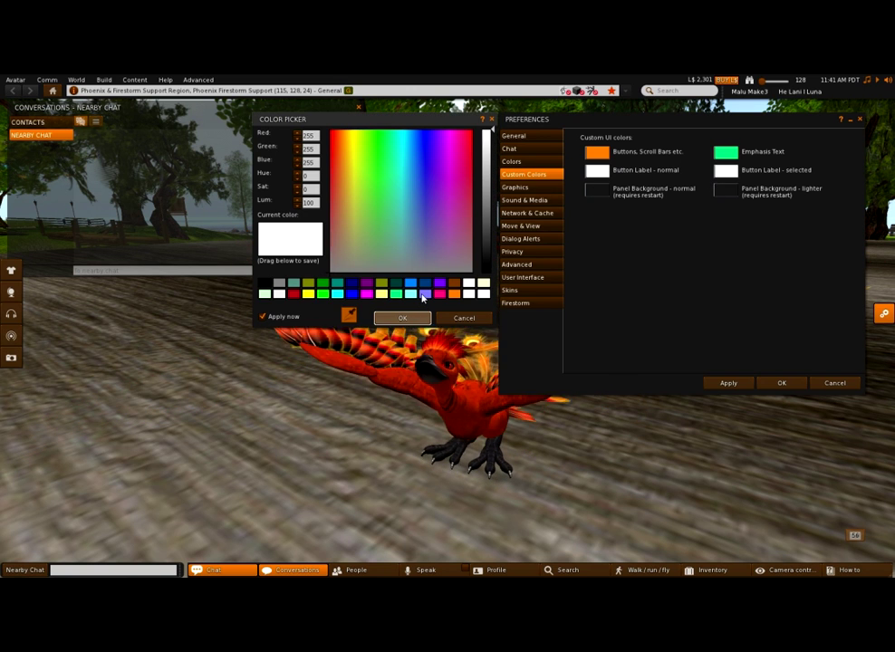
{"action": "left_click", "coordinate": [422, 295]}
{"action": "left_click", "coordinate": [403, 319]}
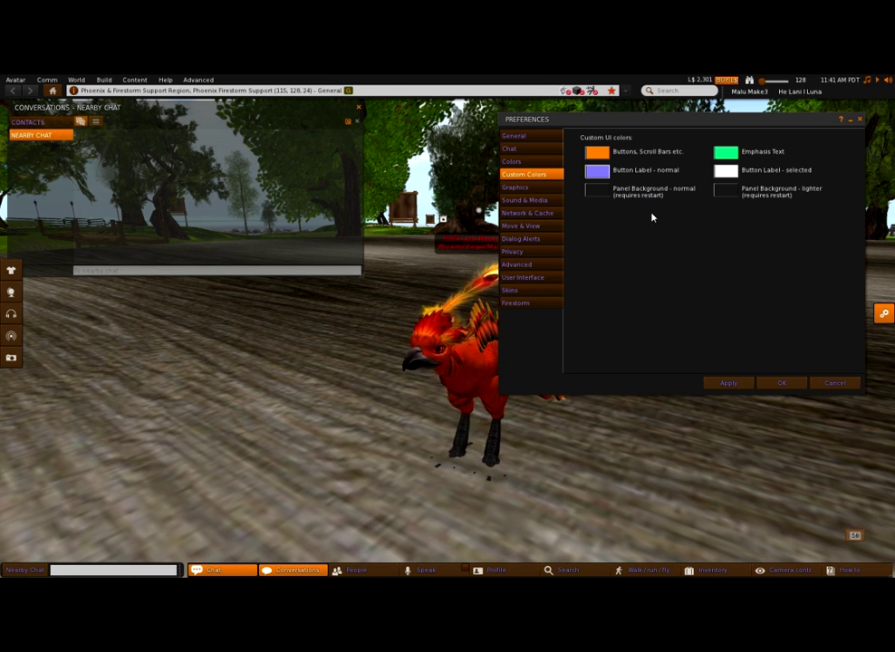
Move Preferences toward the centre, check Panel Background - normal unchanged, and bring Nearby Chat forward.
{"action": "left_click_drag", "start_coordinate": [597, 128], "coordinate": [457, 168]}
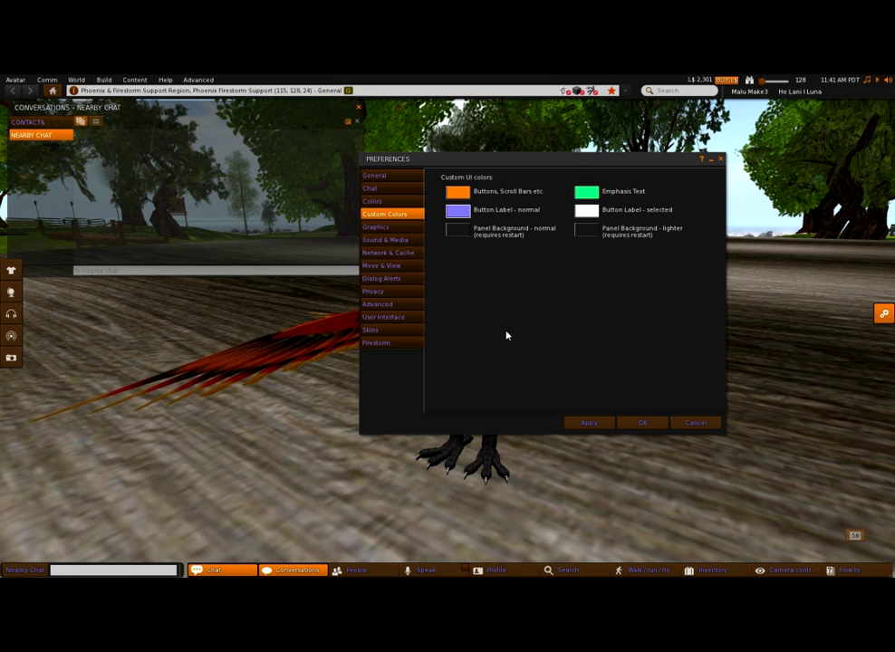
{"action": "left_click", "coordinate": [457, 231]}
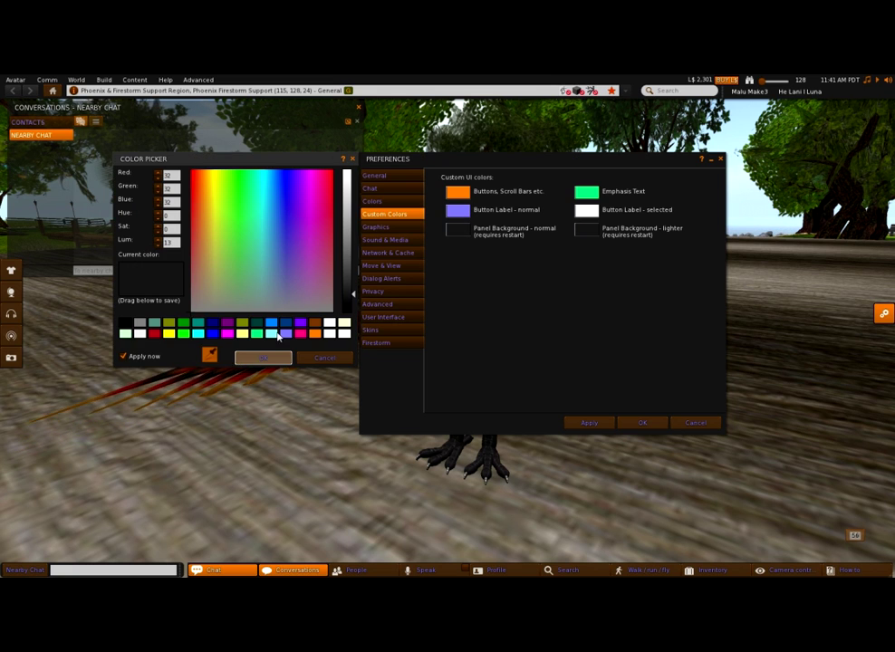
{"action": "left_click", "coordinate": [272, 358]}
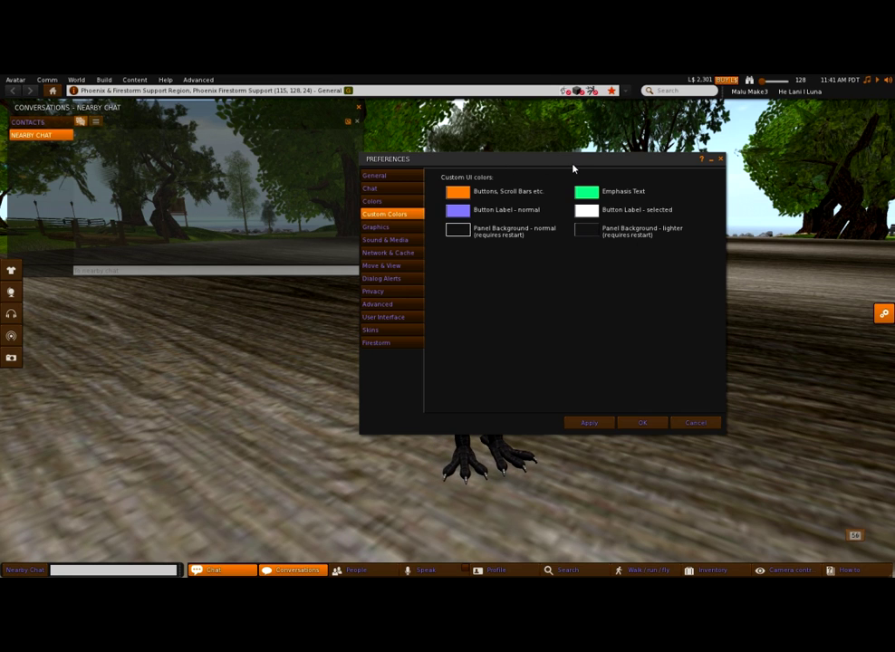
{"action": "left_click", "coordinate": [66, 190]}
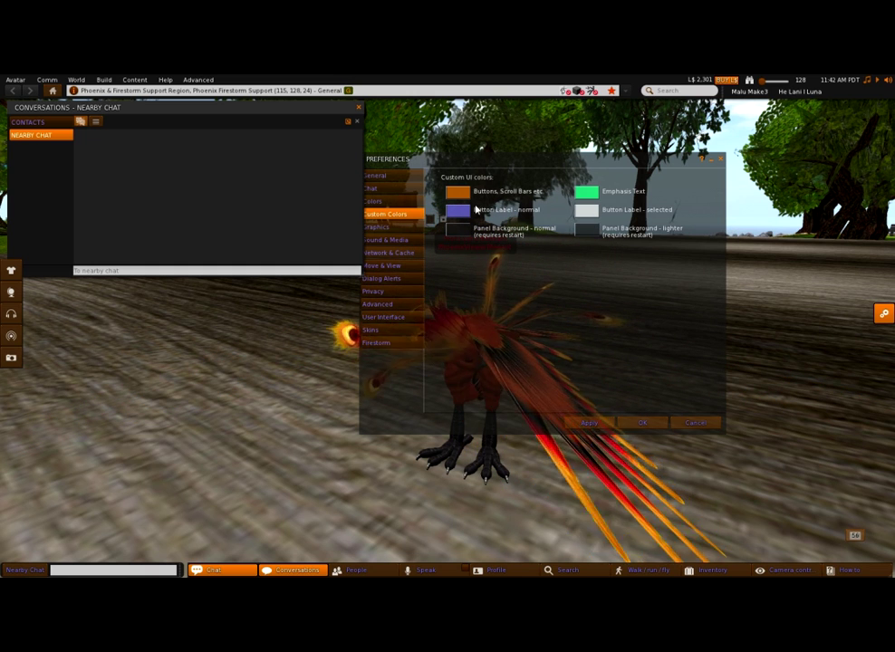
Set the Buttons, Scroll Bars colour to white, save Preferences, and close Nearby Chat.
{"action": "left_click", "coordinate": [391, 200]}
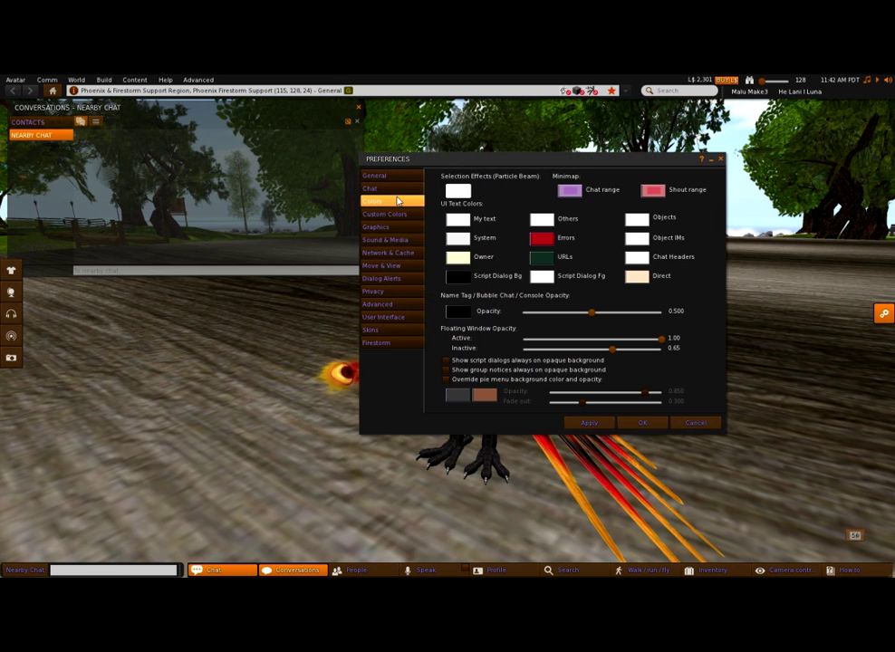
{"action": "left_click", "coordinate": [391, 214]}
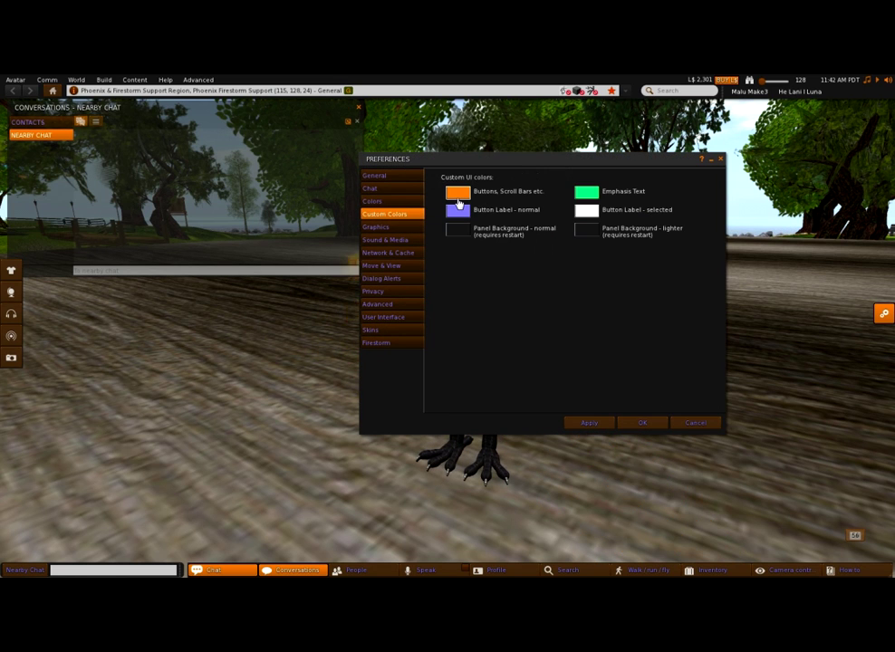
{"action": "left_click", "coordinate": [458, 193]}
{"action": "left_click", "coordinate": [342, 333]}
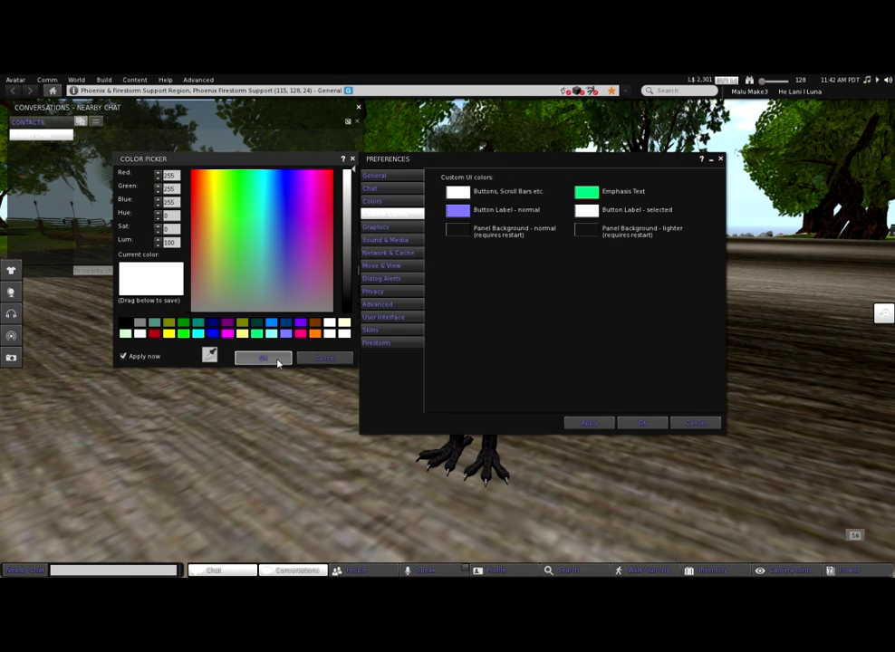
{"action": "left_click", "coordinate": [262, 359]}
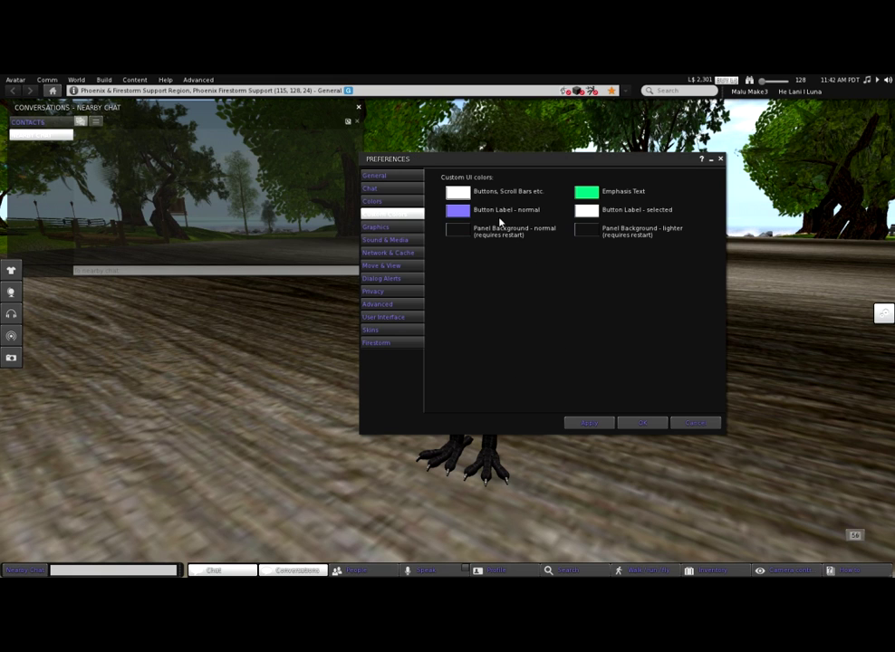
{"action": "left_click", "coordinate": [640, 424]}
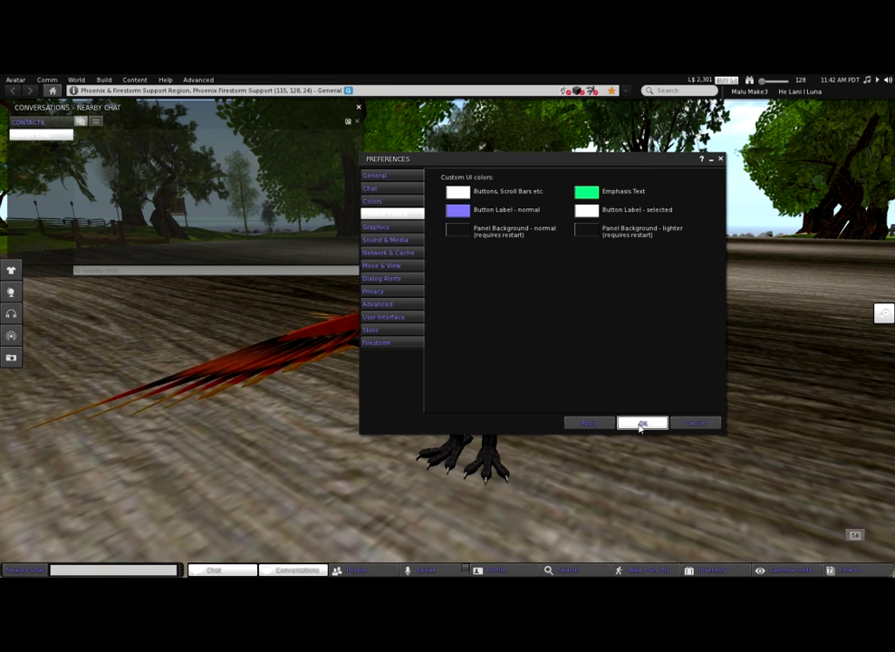
{"action": "key", "text": "ctrl+t"}
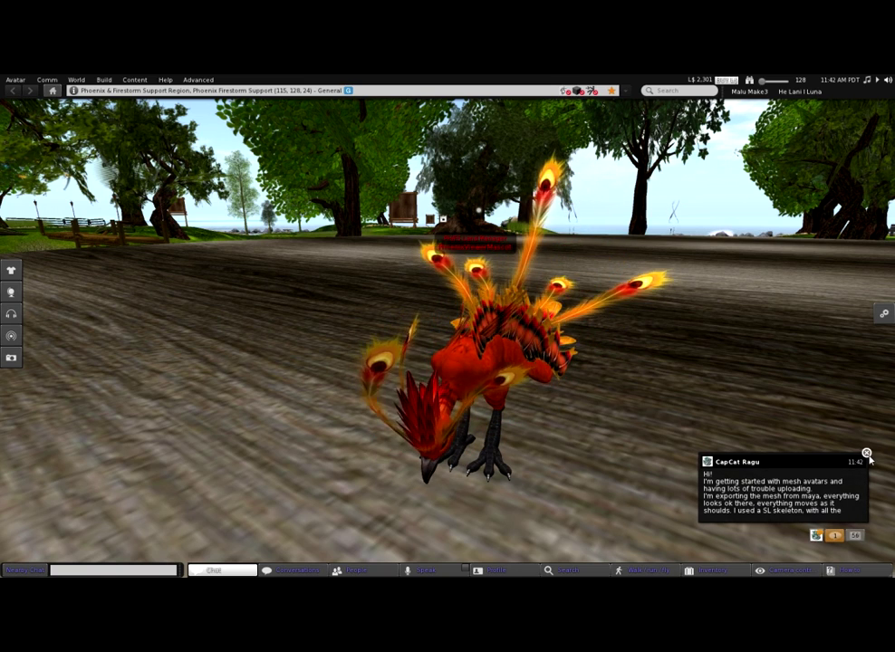
Dismiss the incoming IM notice and end the group chat session.
{"action": "left_click", "coordinate": [865, 453]}
{"action": "right_click", "coordinate": [817, 536]}
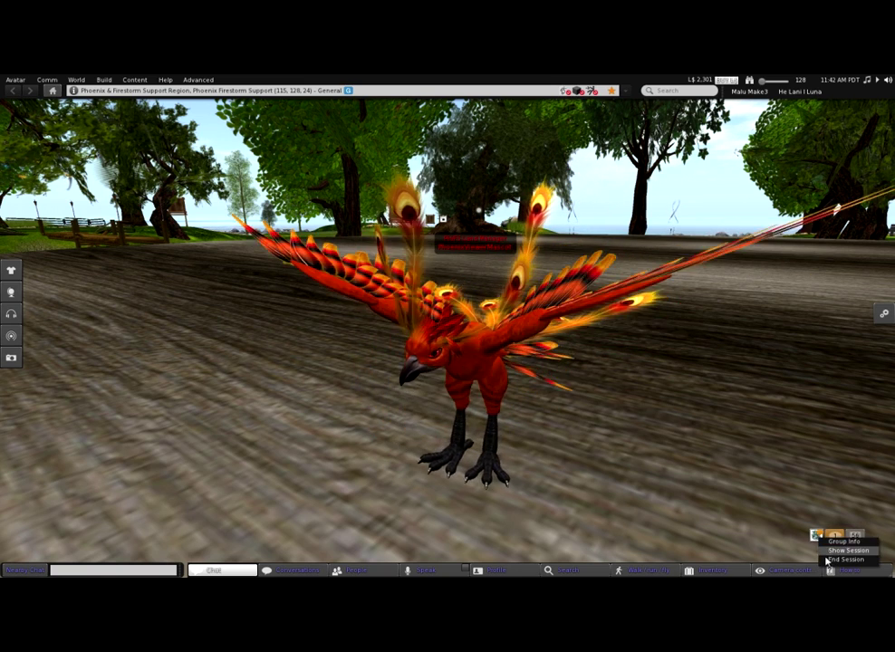
{"action": "left_click", "coordinate": [828, 559]}
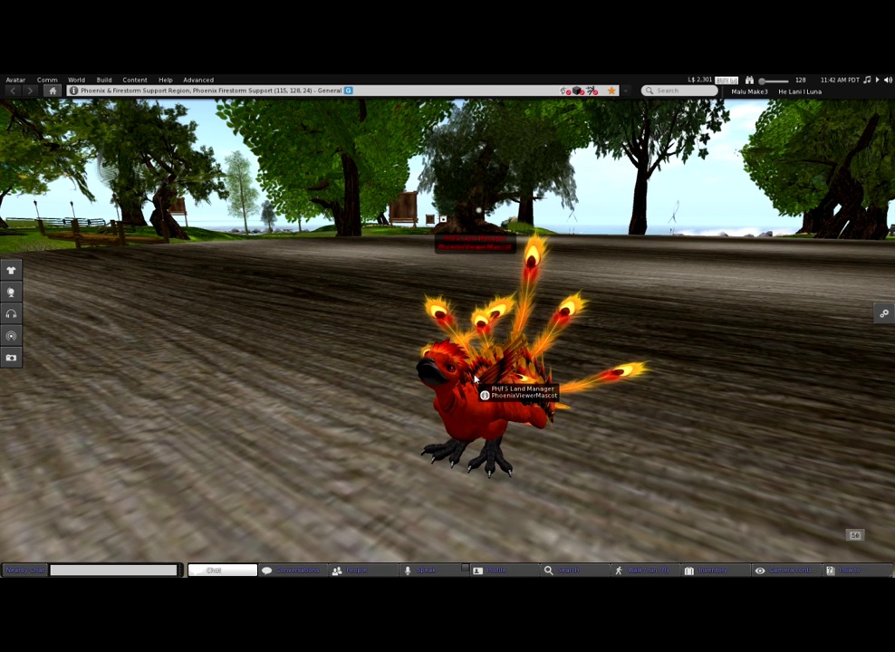
Open the Toolbar Buttons window from the toolbar menu and close it again.
{"action": "right_click", "coordinate": [424, 570]}
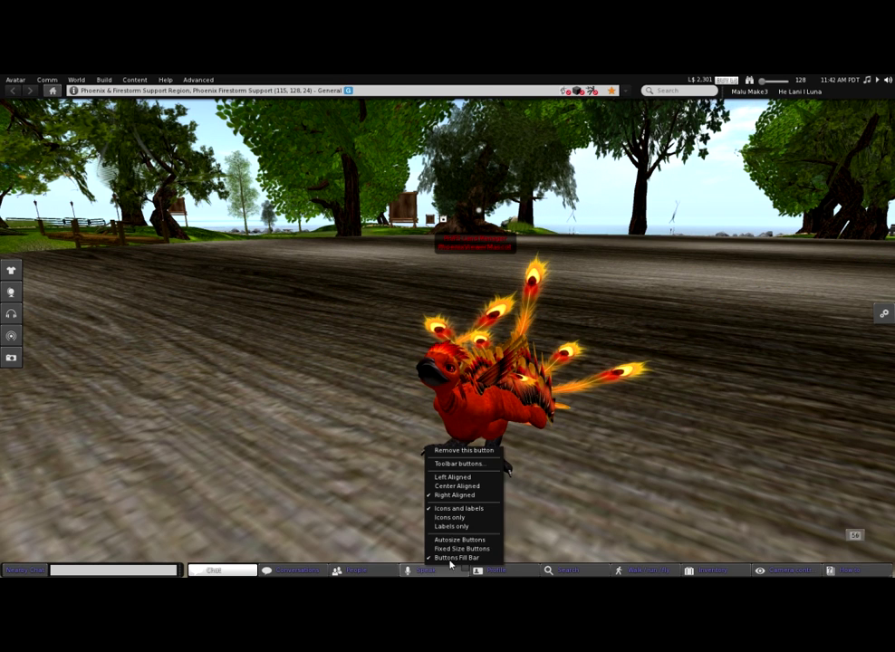
{"action": "left_click", "coordinate": [452, 463]}
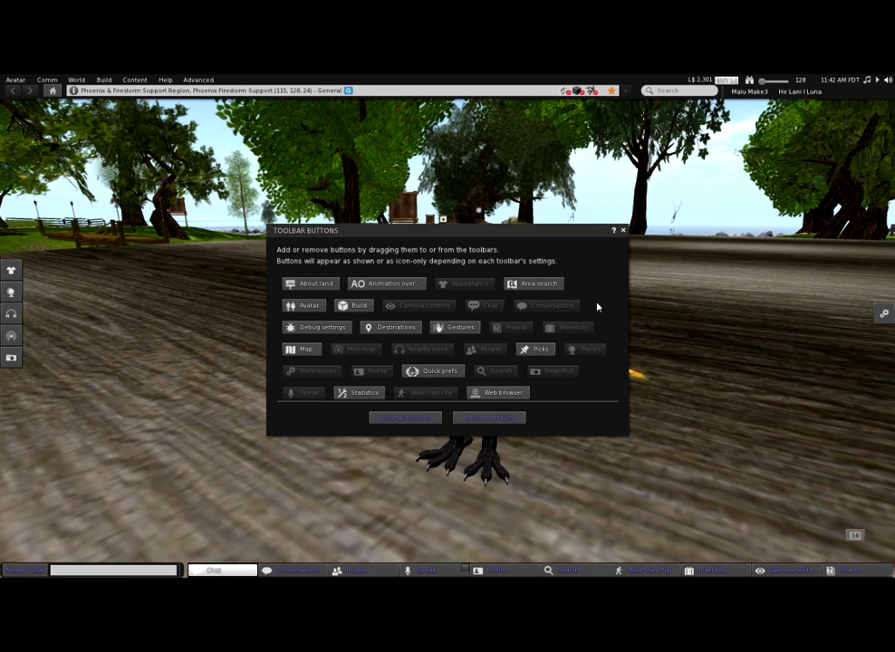
{"action": "left_click", "coordinate": [622, 230]}
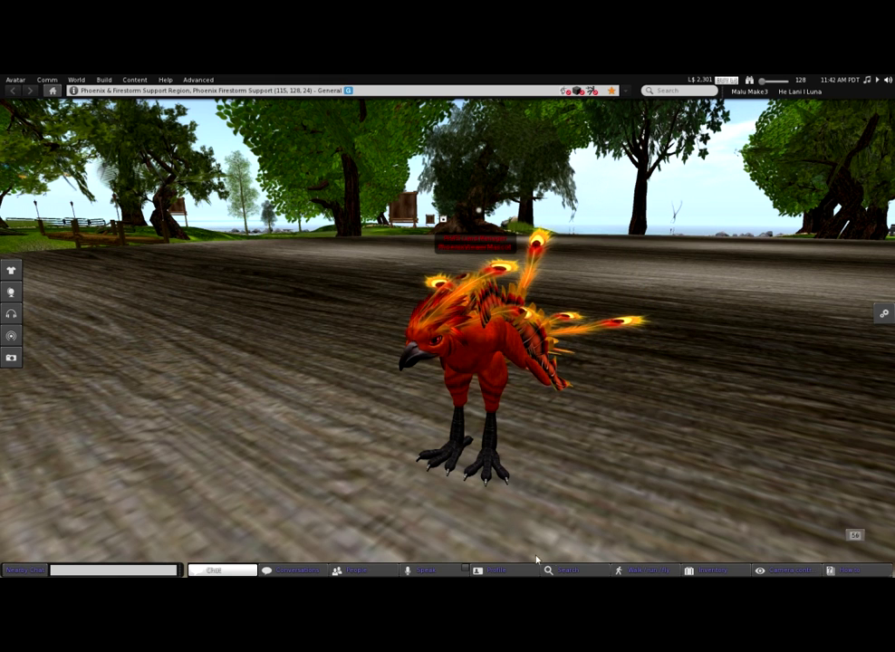